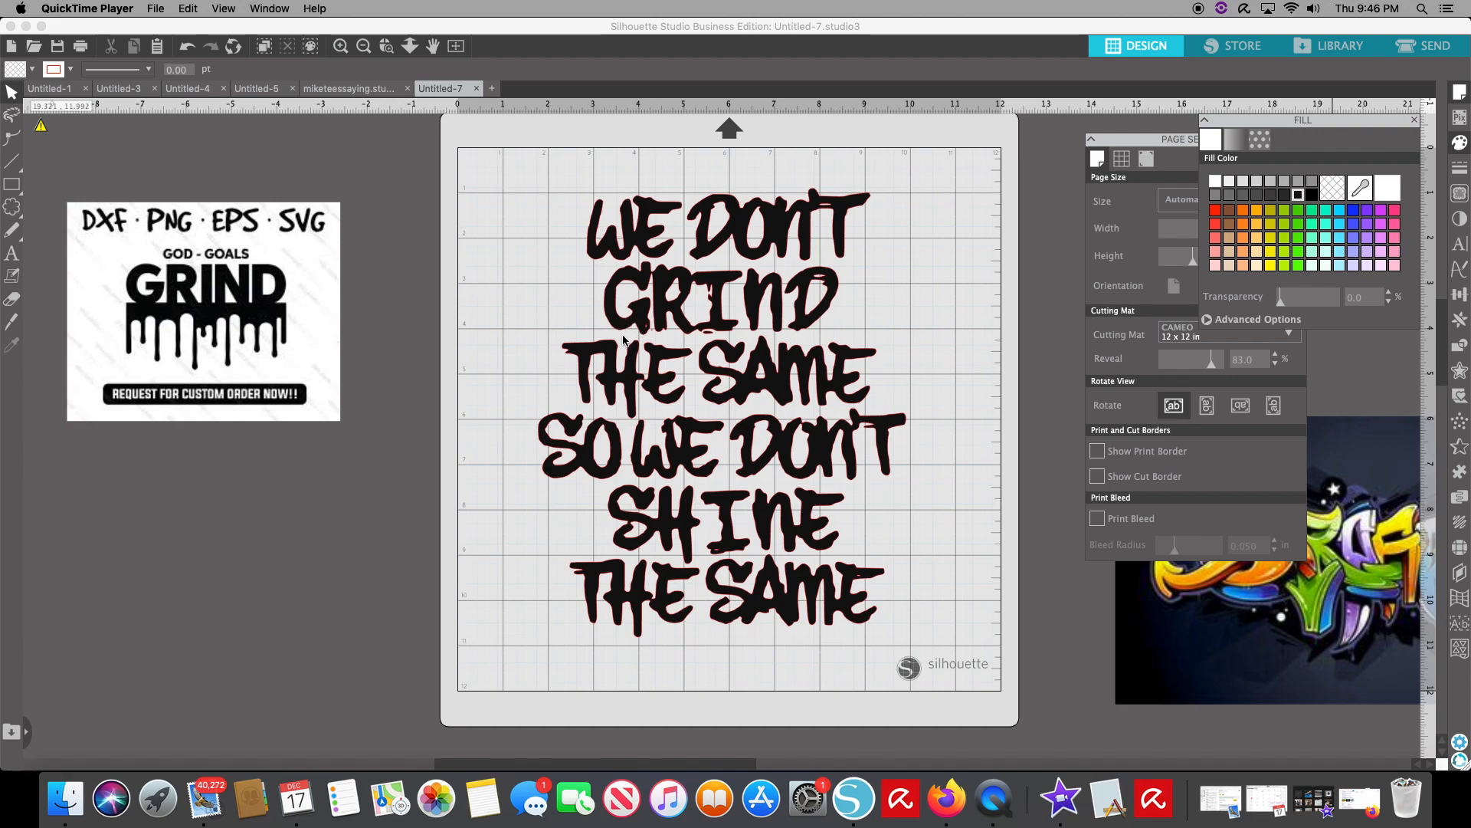
Step: Move the graffiti lettering off the cutting mat to the area beside it and shift the GRIND reference image upward
click(667, 307)
drag(668, 306, 577, 326)
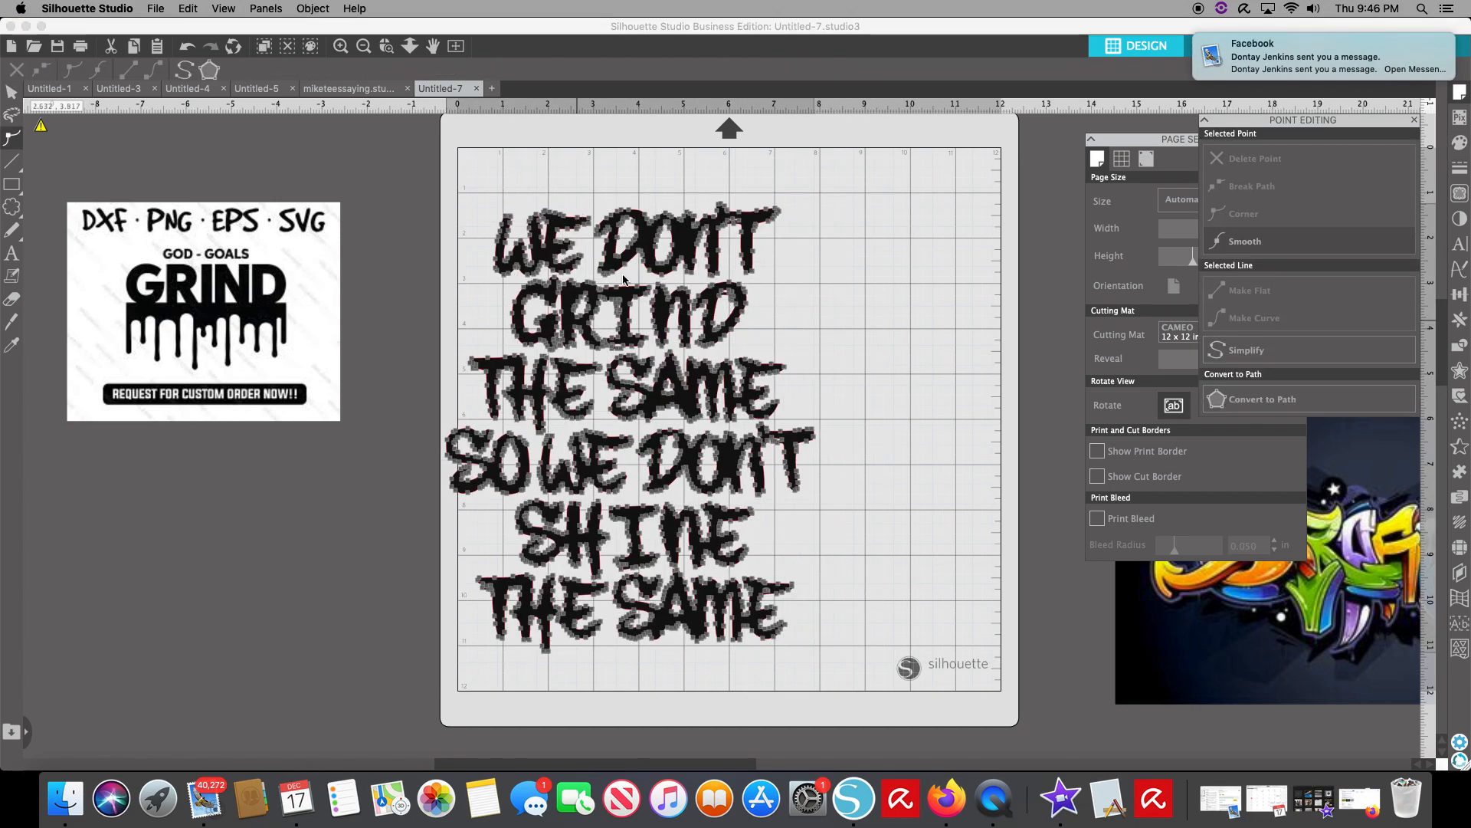
click(835, 284)
drag(675, 324, 240, 406)
click(281, 244)
drag(282, 243, 312, 138)
key(Escape)
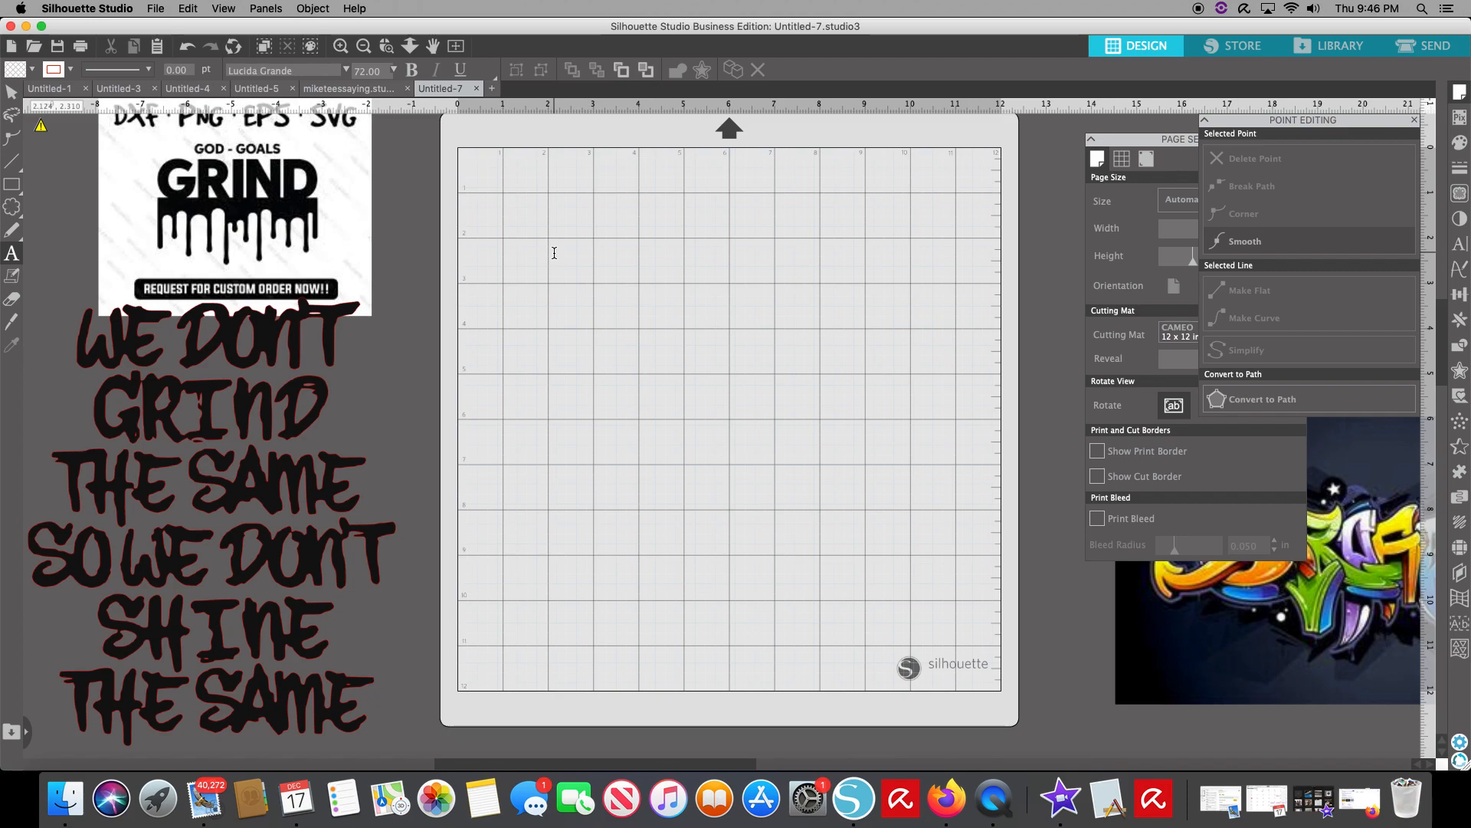
Step: Add a first name in capital letters as text near the mat's upper edge and enlarge it to about 6.36 in wide
click(615, 250)
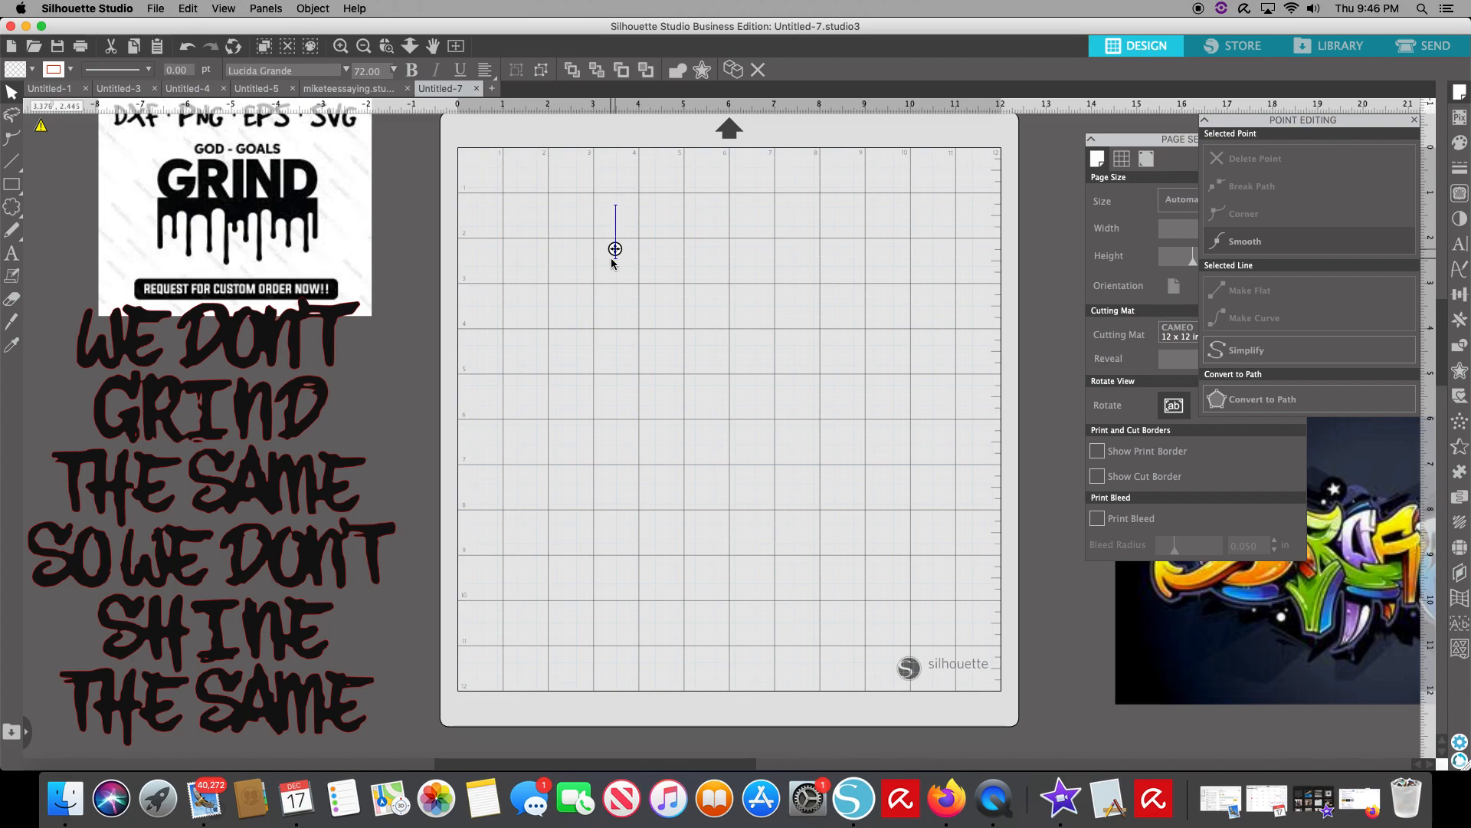
text(MIKE)
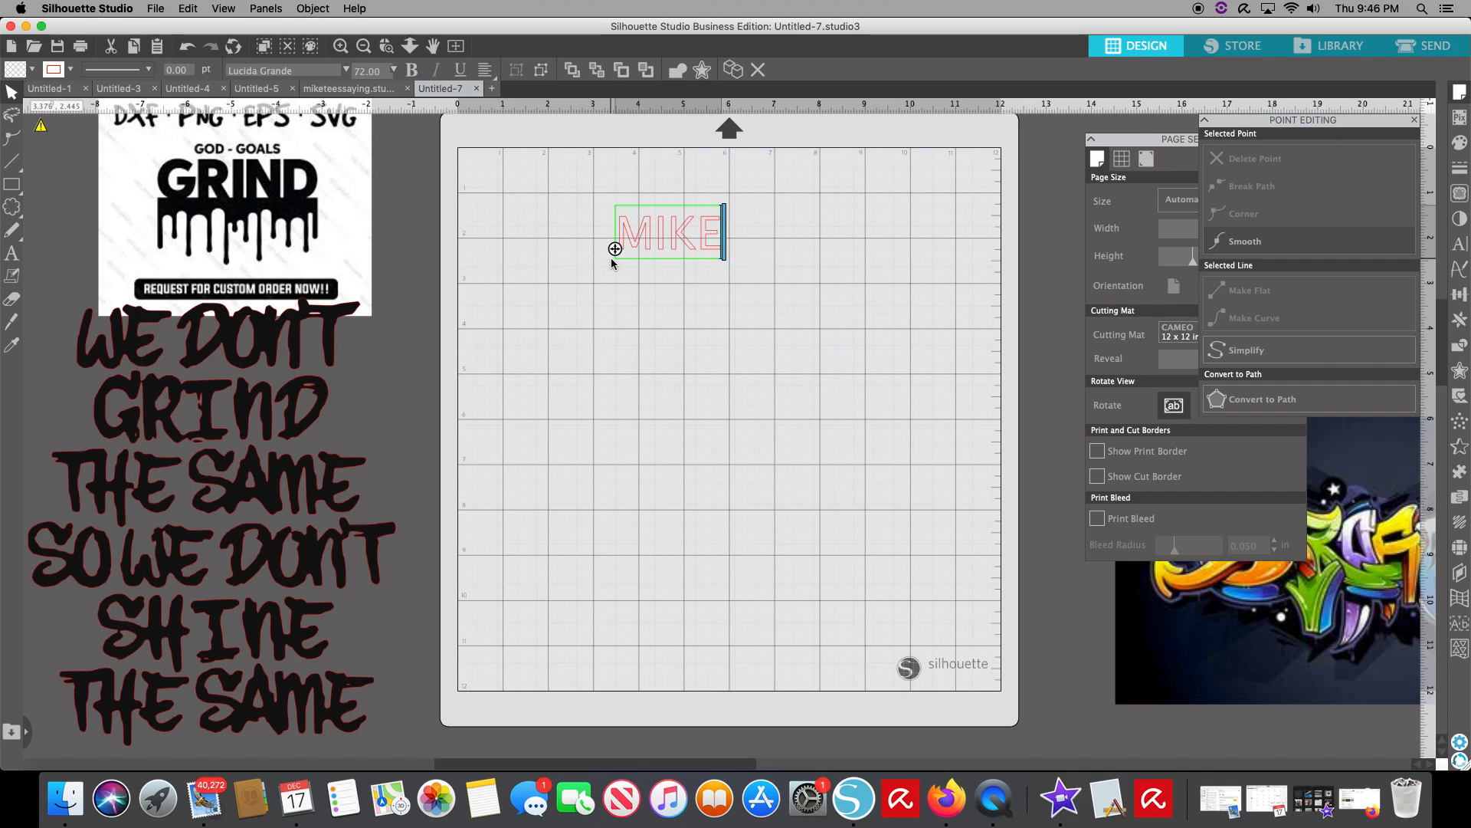
click(717, 302)
click(659, 233)
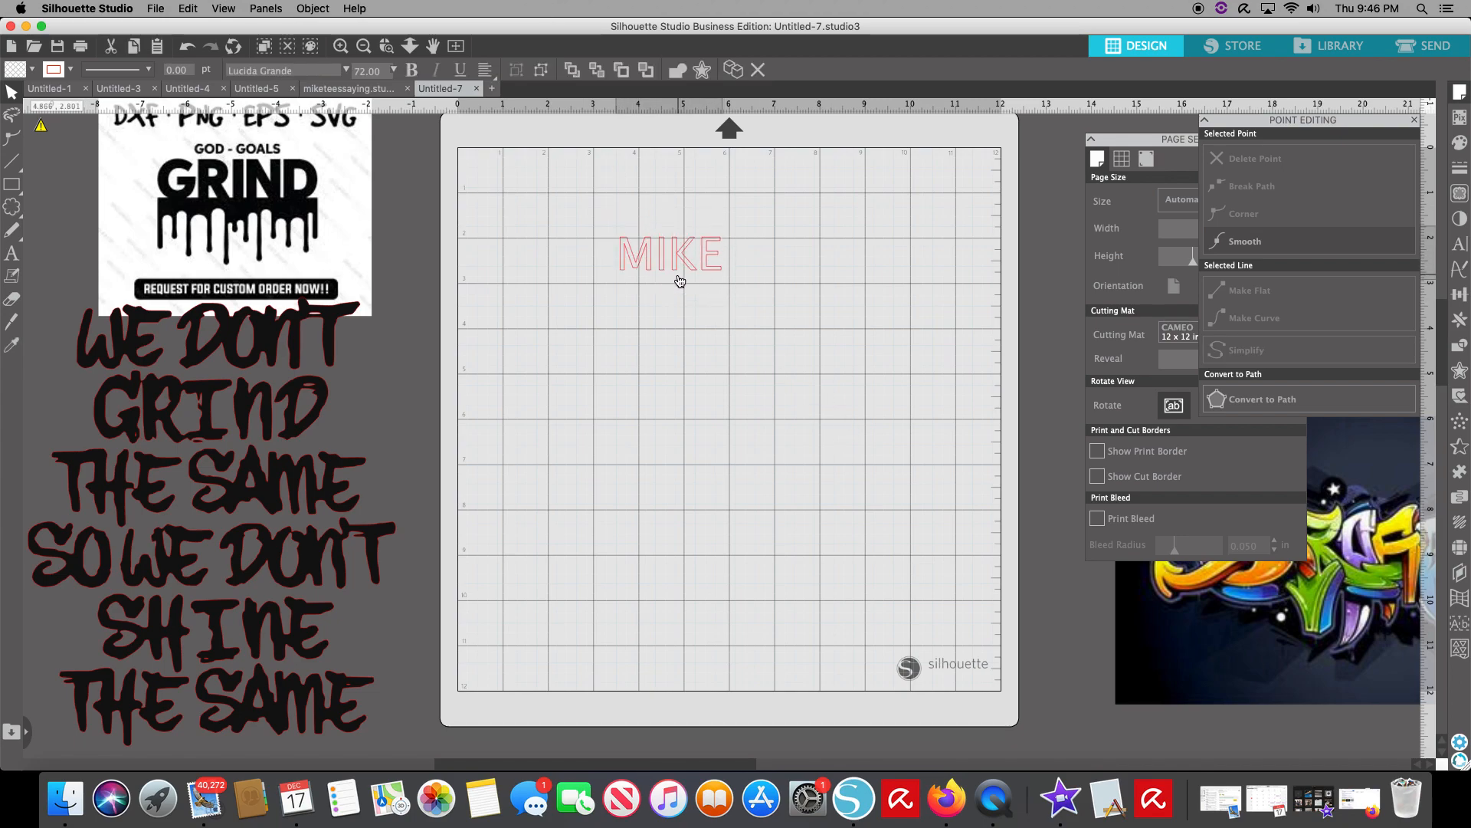
mouse_move(725, 297)
mouse_down()
mouse_move(826, 503)
mouse_move(814, 335)
mouse_move(722, 319)
mouse_up()
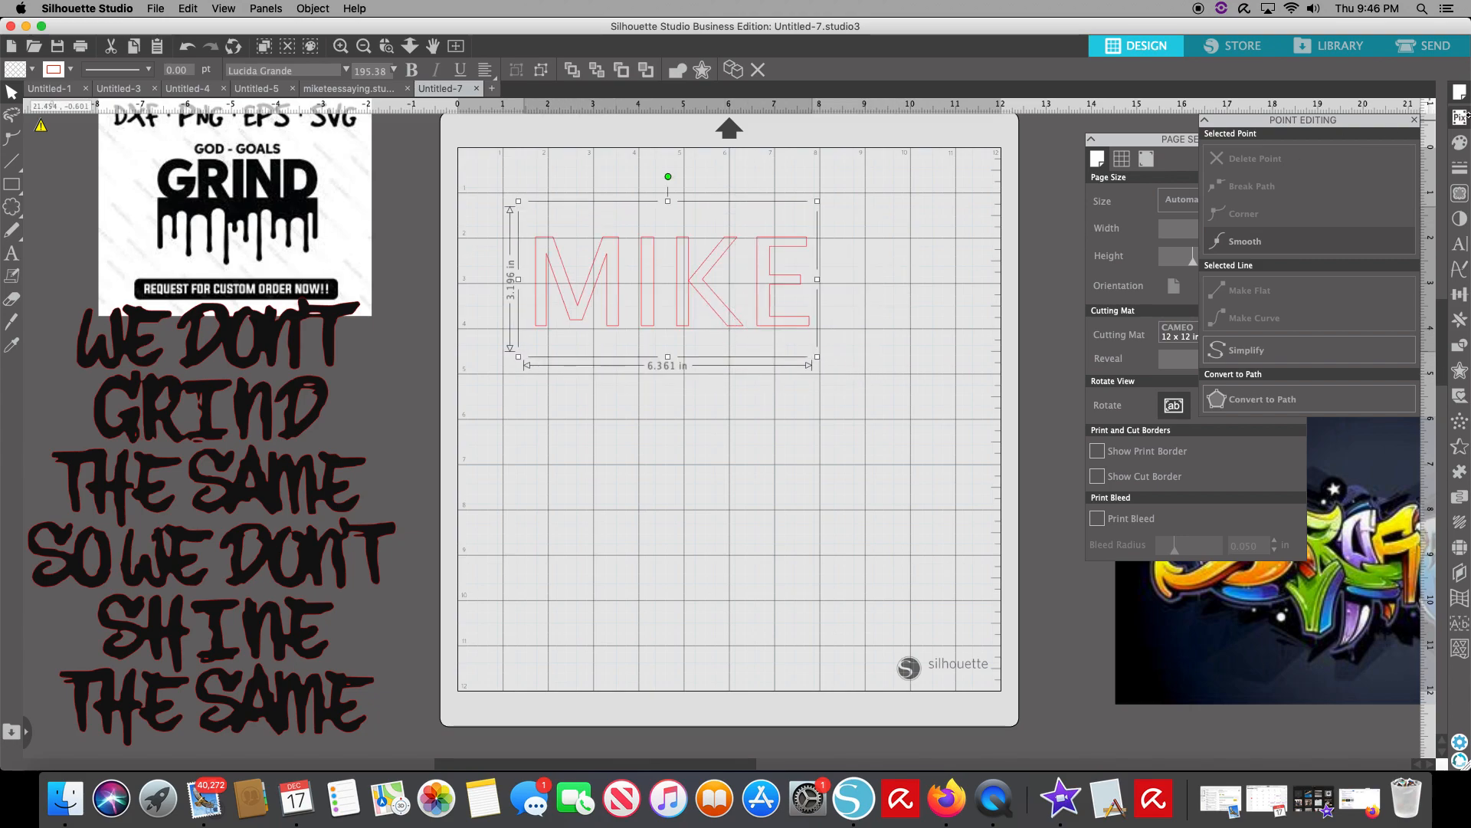
Step: Fill the name text with black and enlarge it to about 7.79 in wide and 3.91 in high
click(1459, 142)
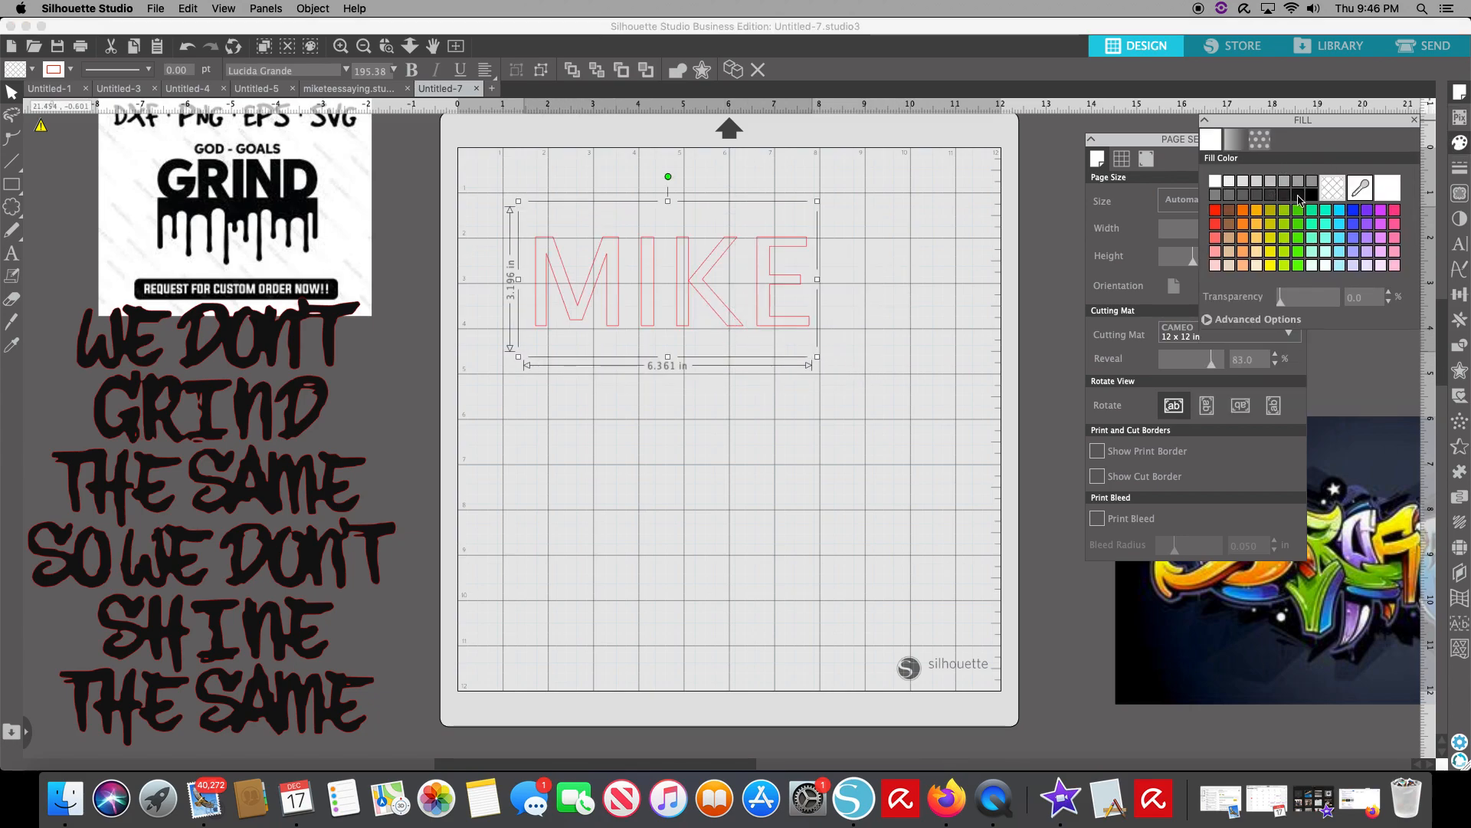
click(1298, 194)
drag(815, 364, 881, 398)
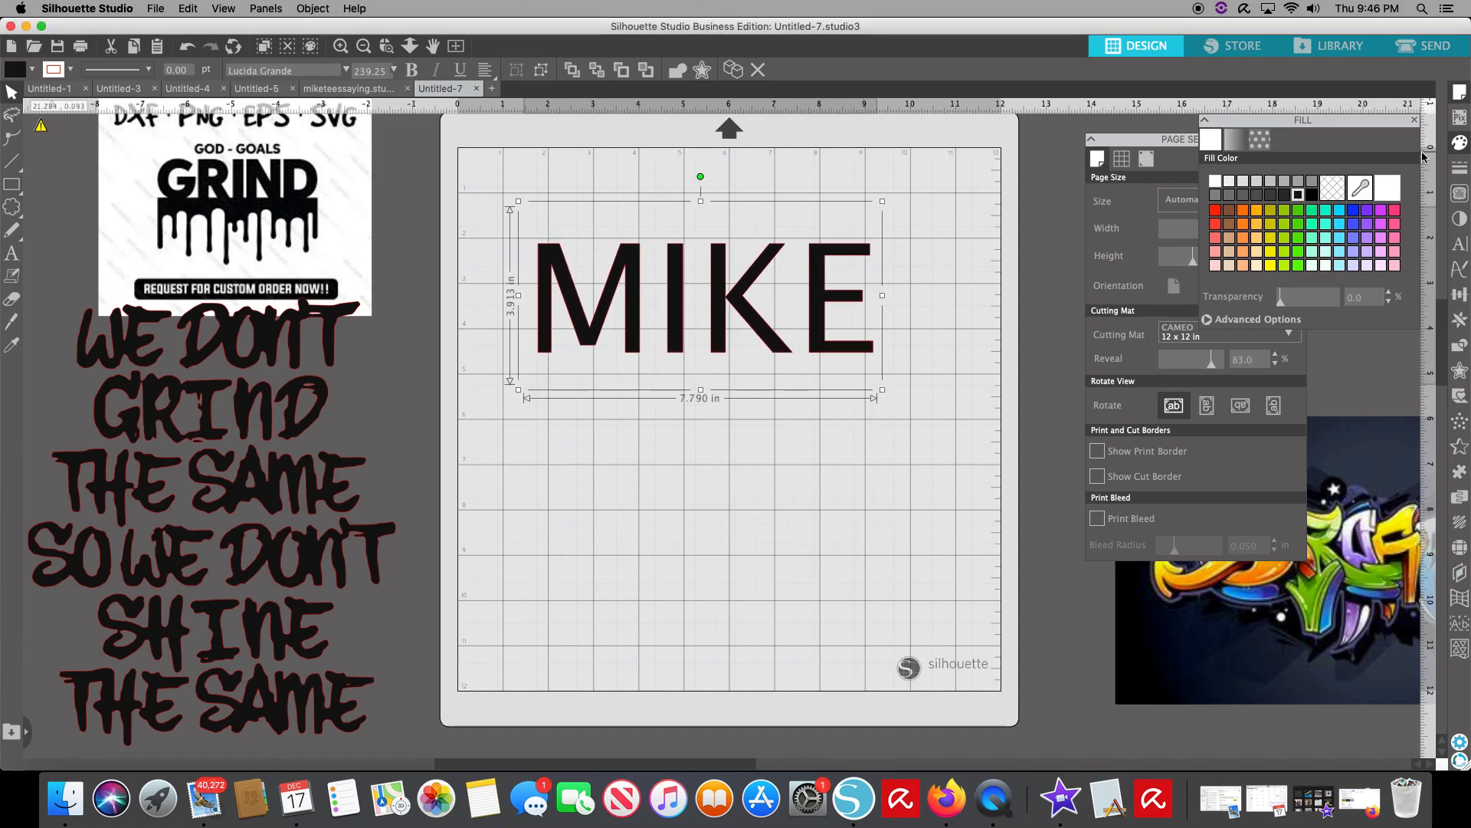
Step: Make the name text bold in its text style settings
click(1460, 245)
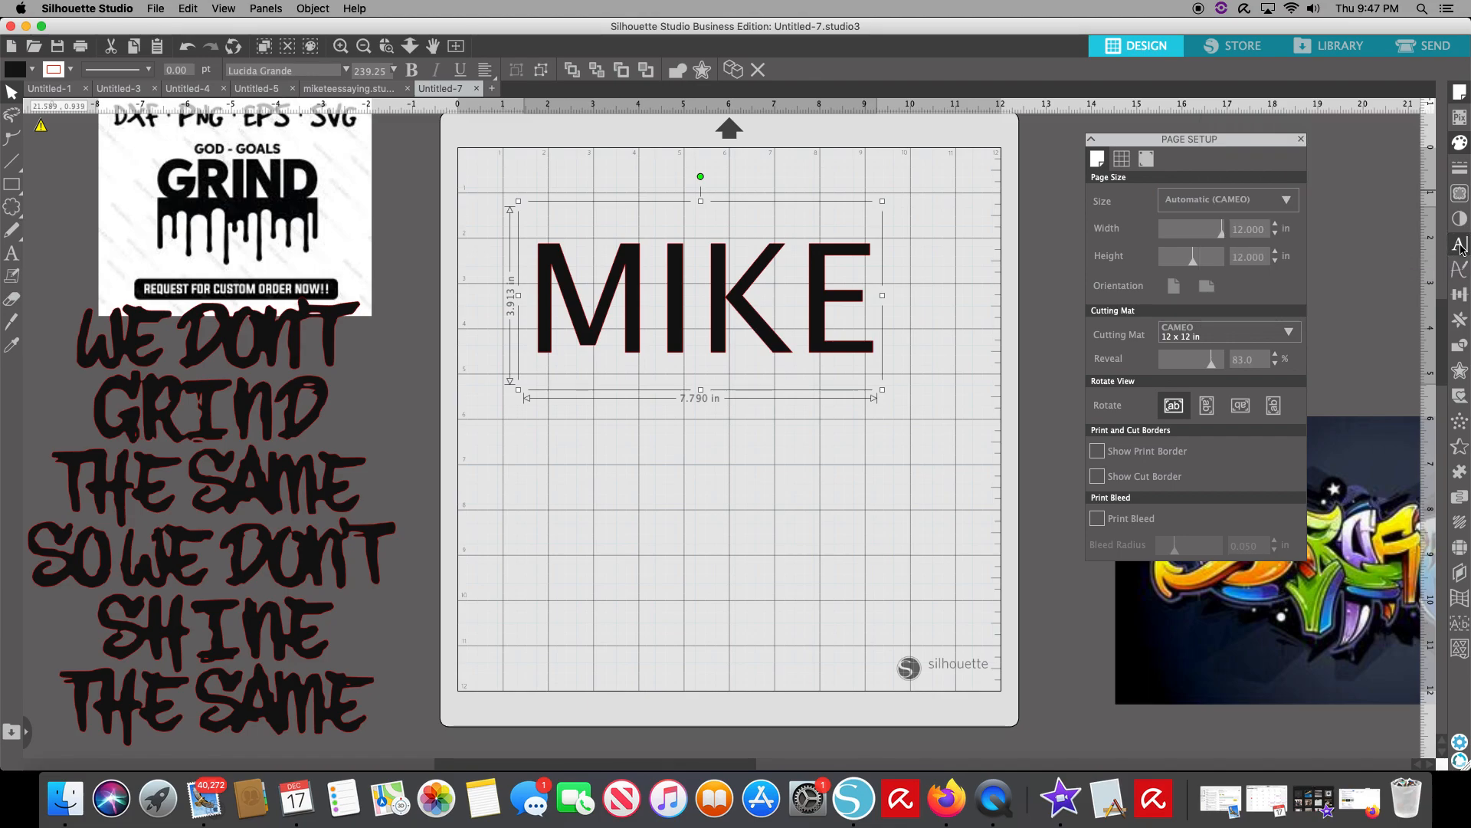
click(1461, 245)
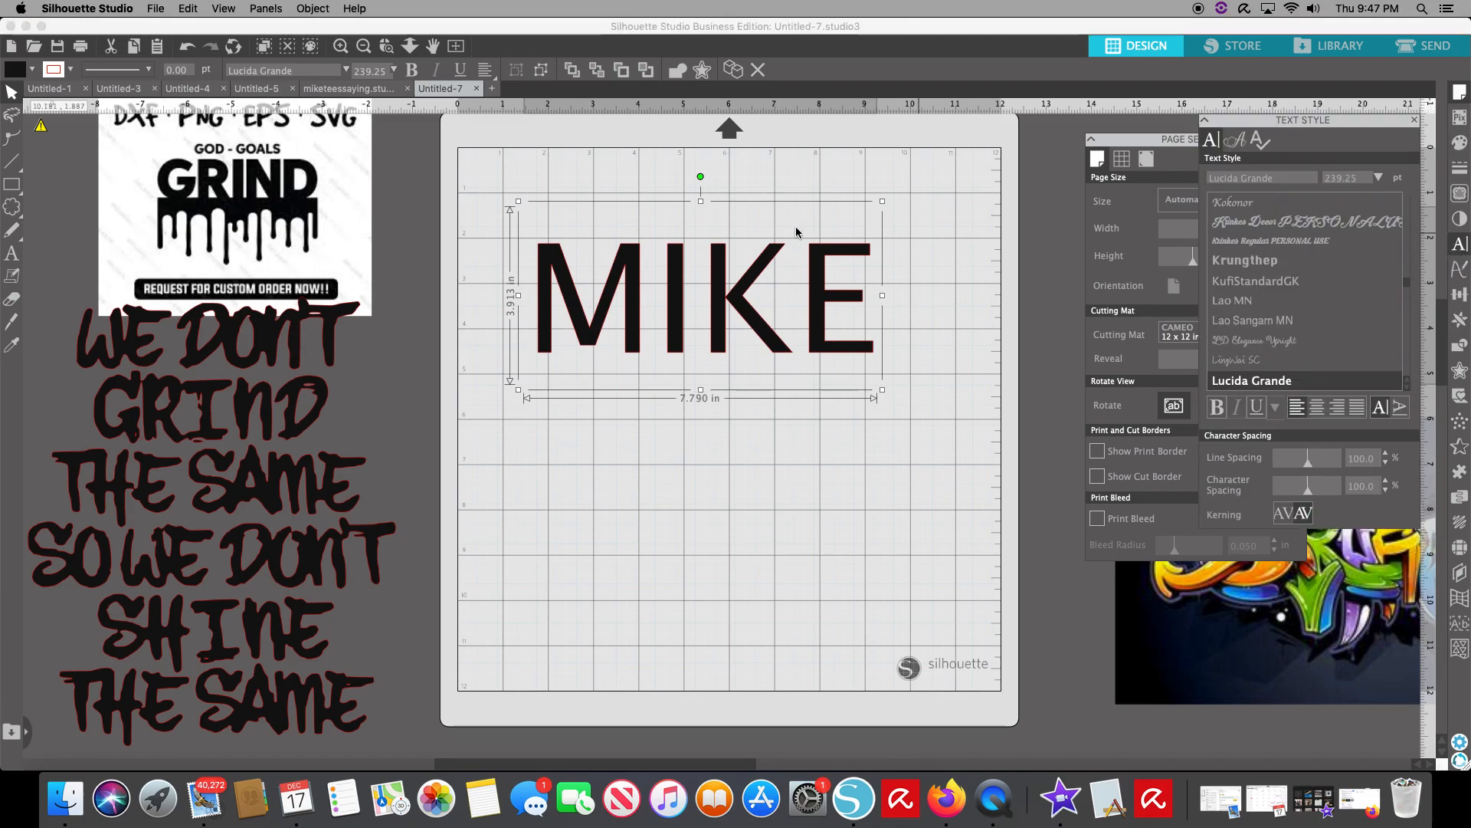
click(1219, 407)
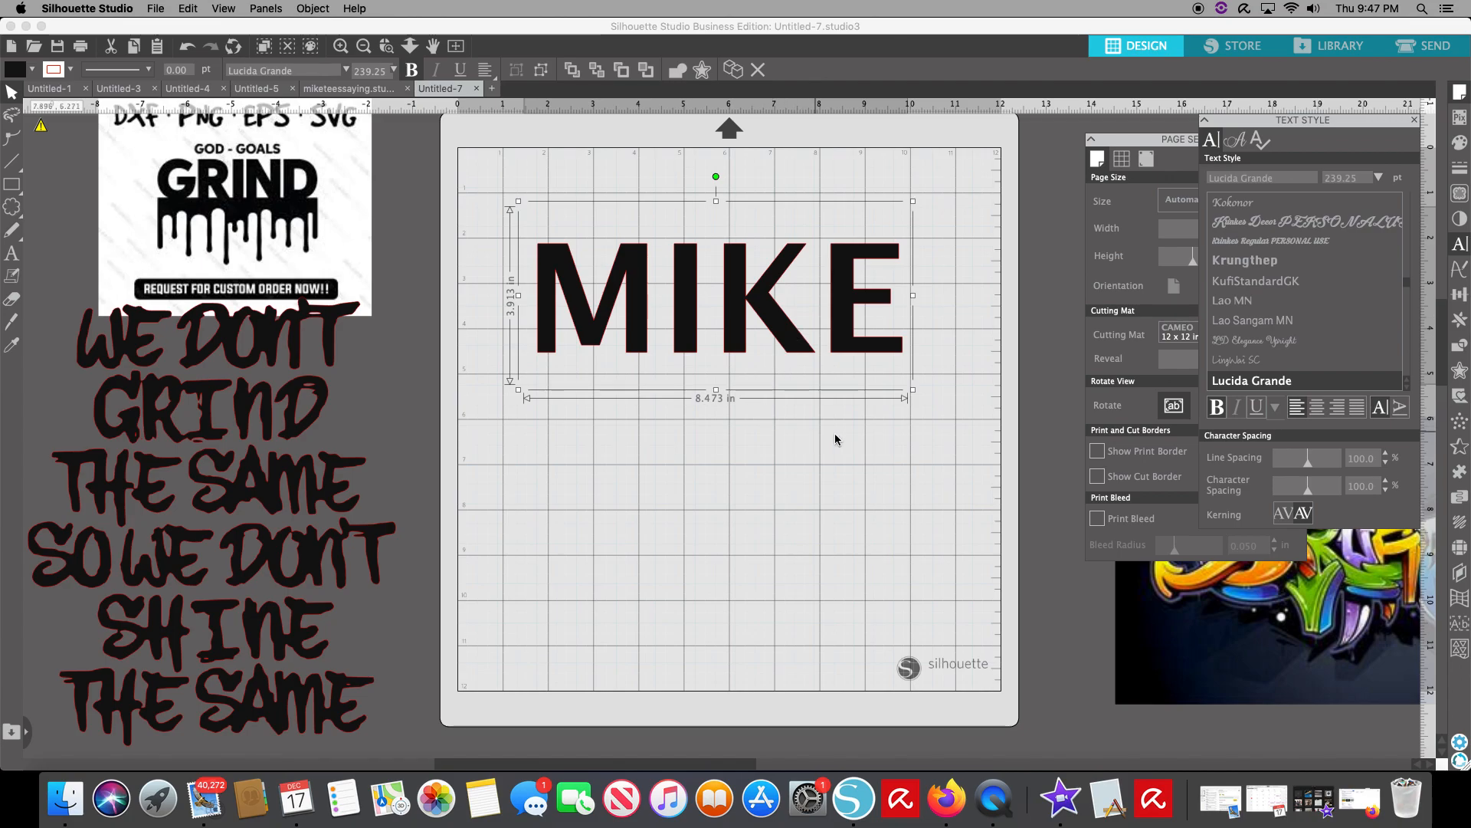
click(881, 444)
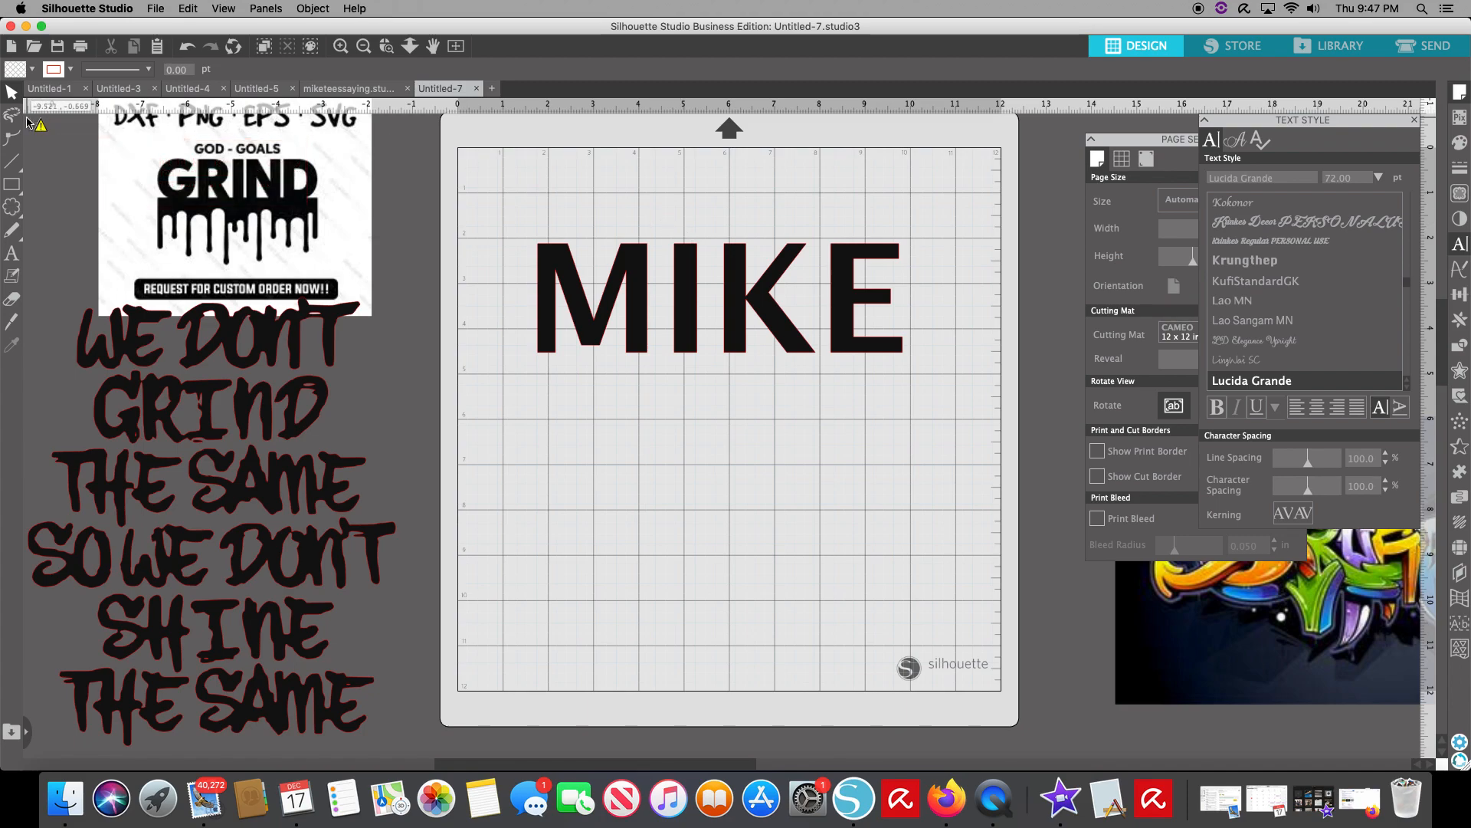
Step: Slice horizontally through all the letters with the Knife tool in a straight outline cut, about a third of the way down
click(14, 322)
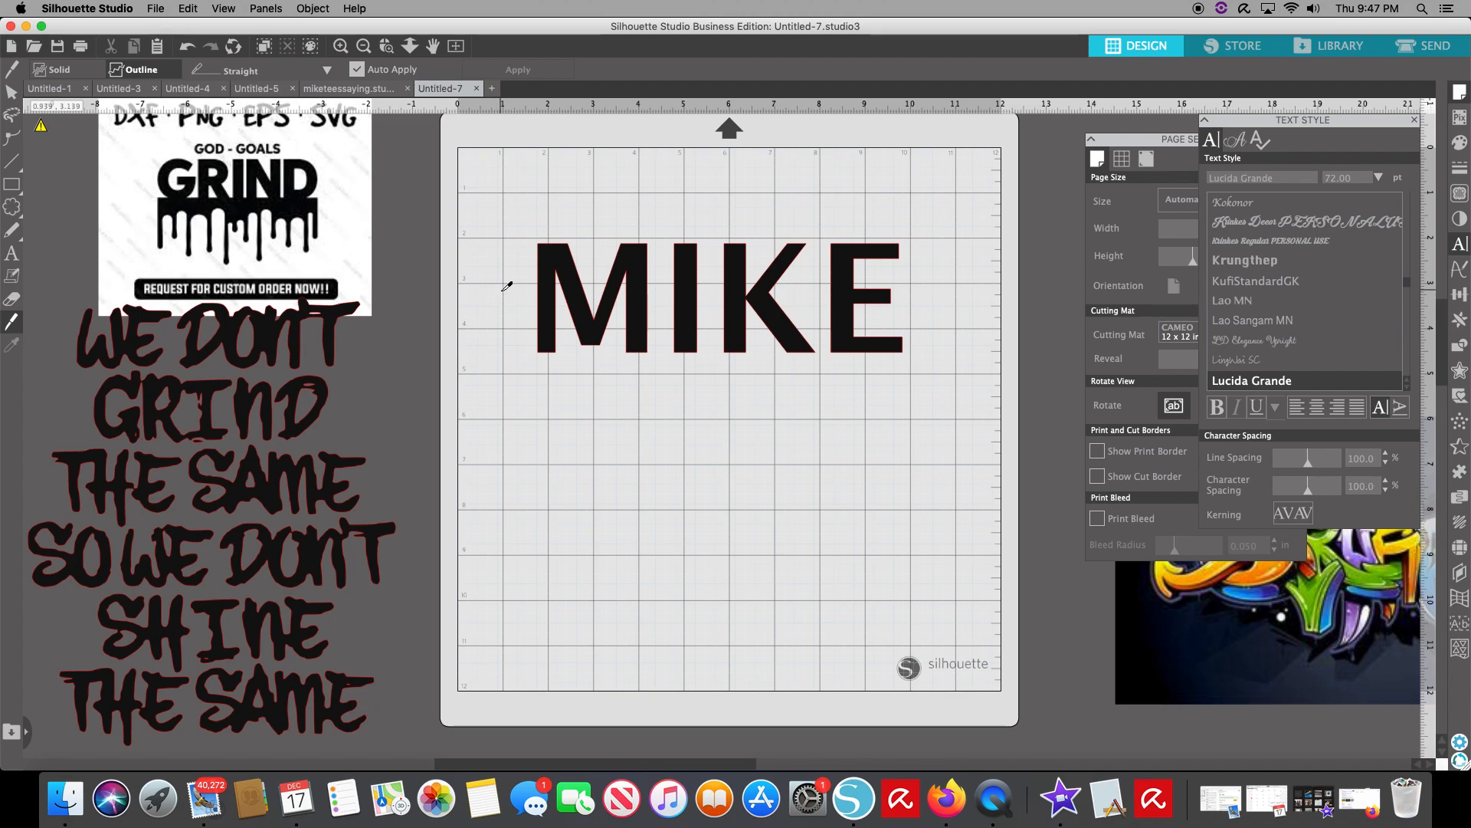
drag(502, 284, 955, 280)
click(12, 93)
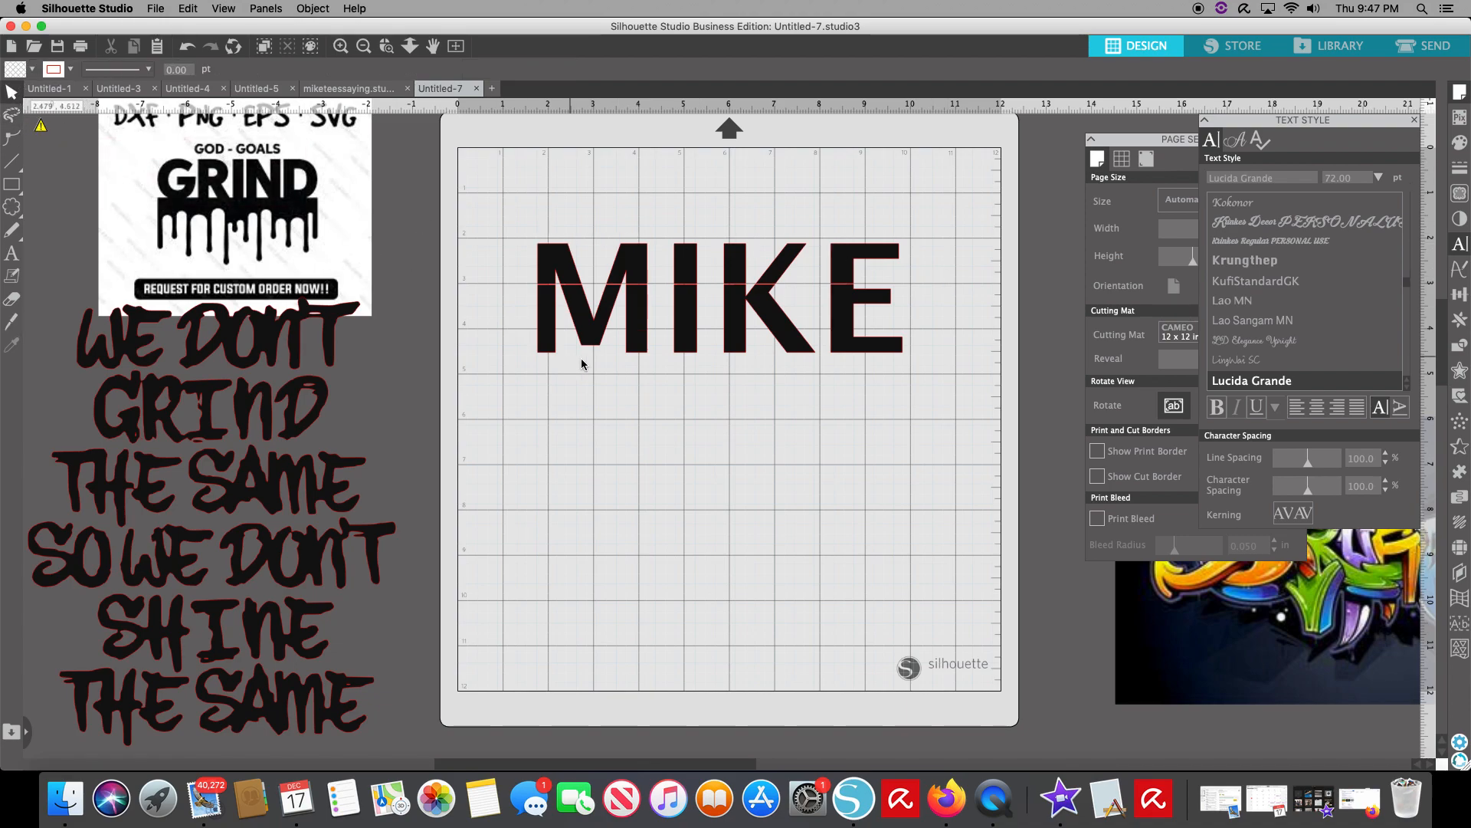
Step: Group the upper slices of the letters together, and group the lower slices together
drag(492, 254, 857, 254)
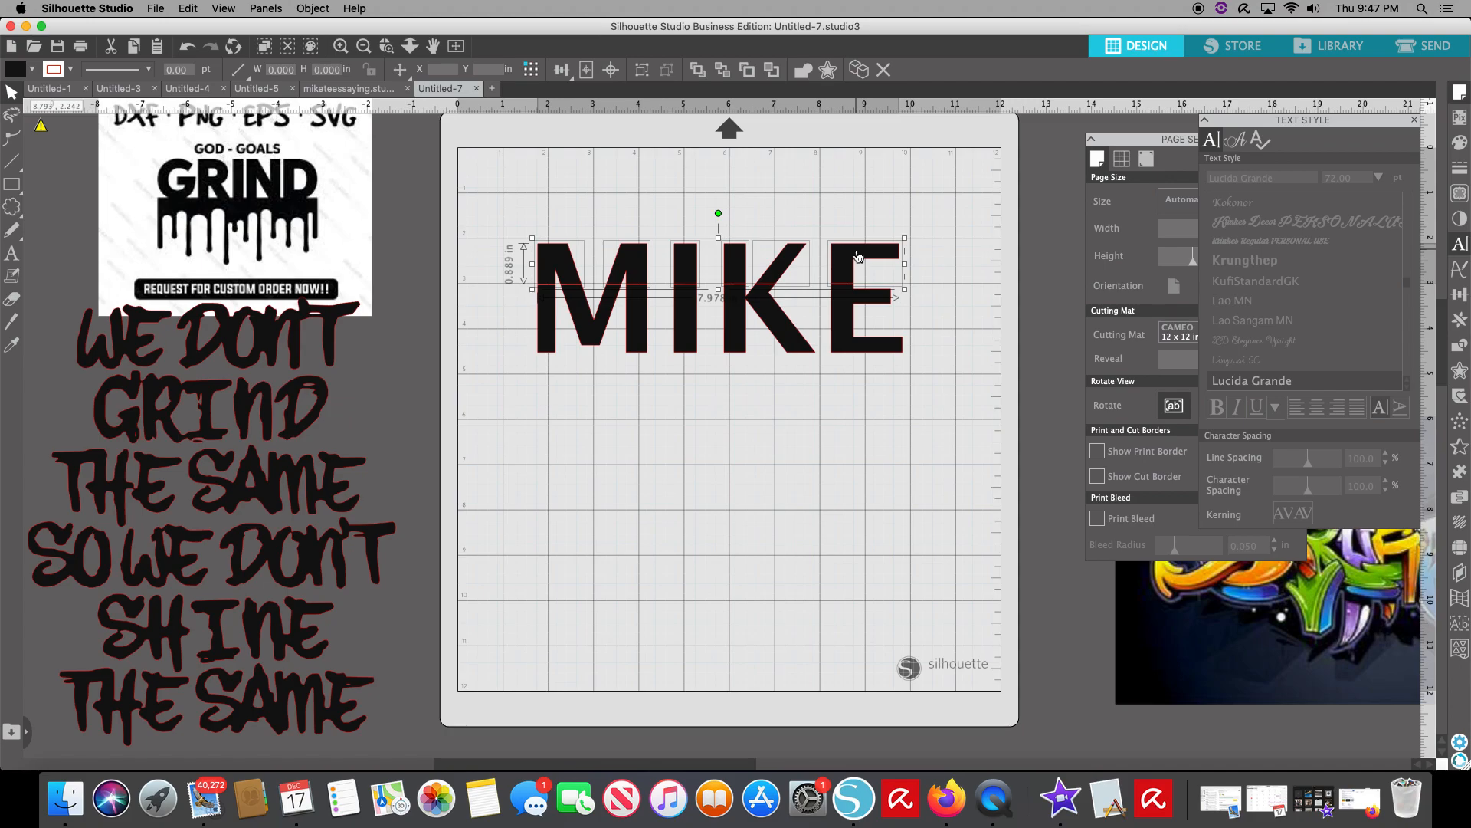
drag(486, 328, 887, 325)
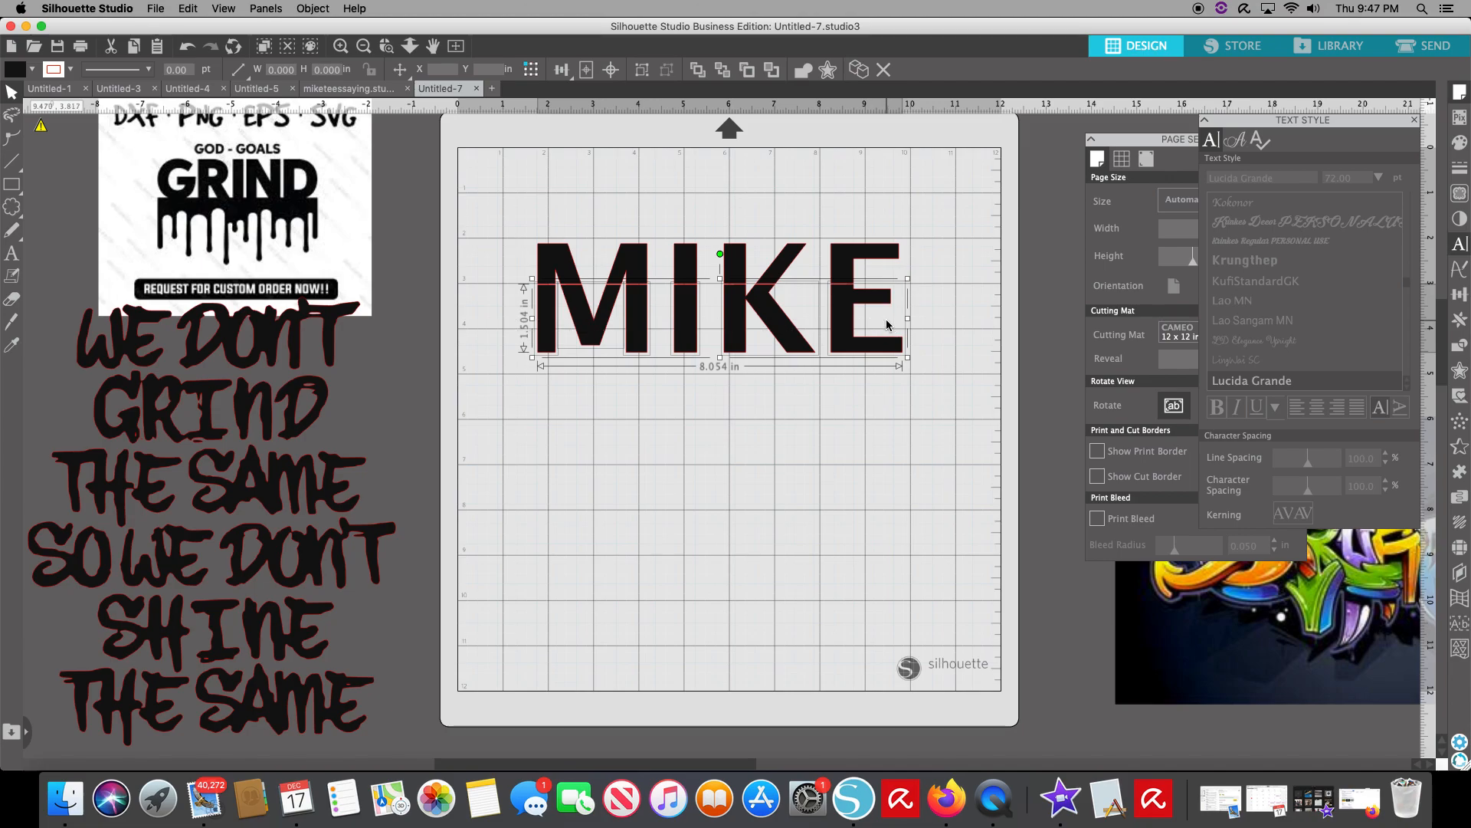
click(745, 396)
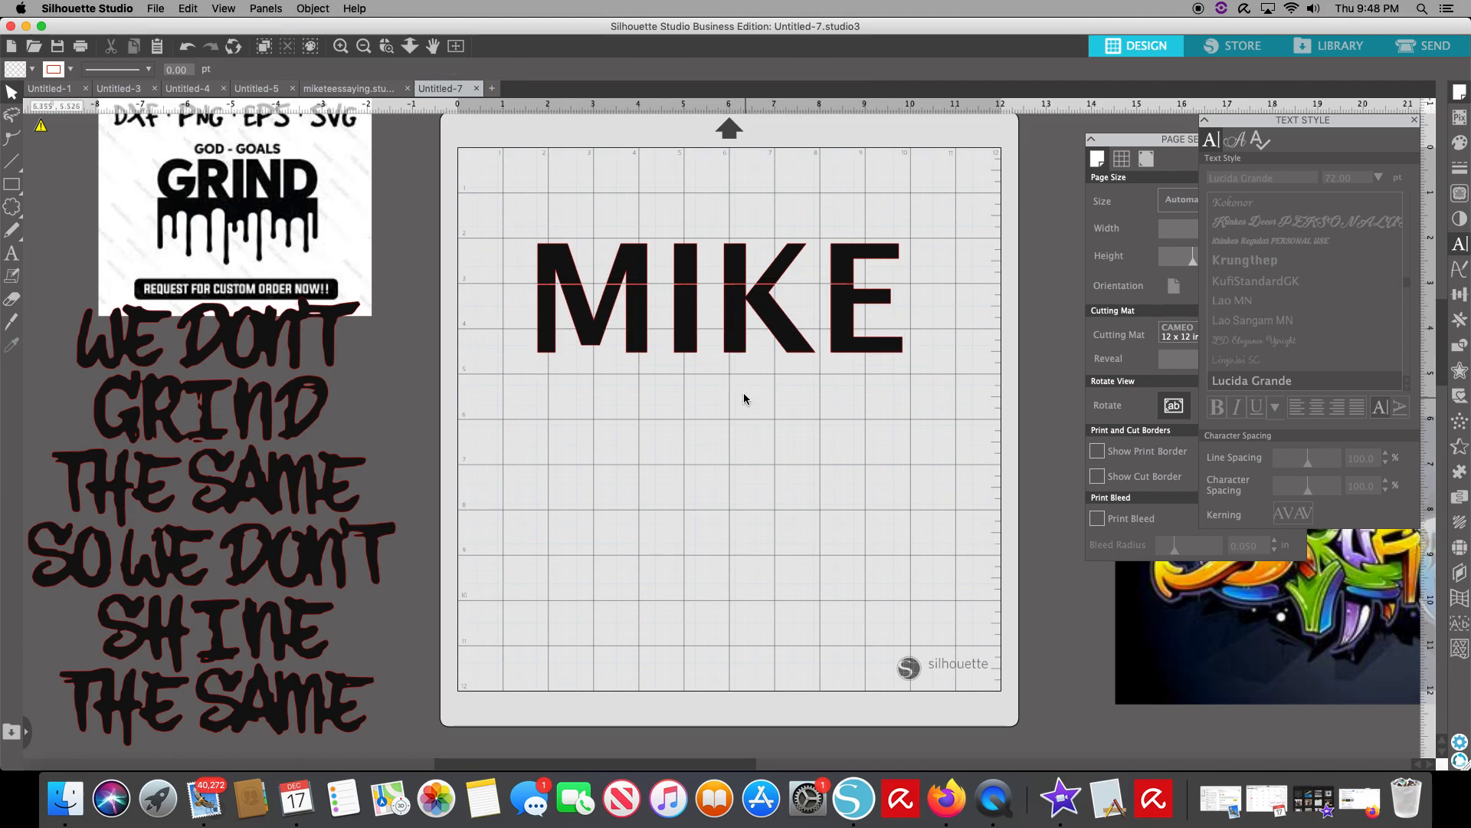
Step: Move the lower part of the sliced name straight down about 0.5 in to open a gap between the parts
mouse_move(743, 320)
mouse_down()
mouse_move(749, 361)
mouse_move(736, 331)
mouse_move(741, 342)
mouse_up()
click(729, 295)
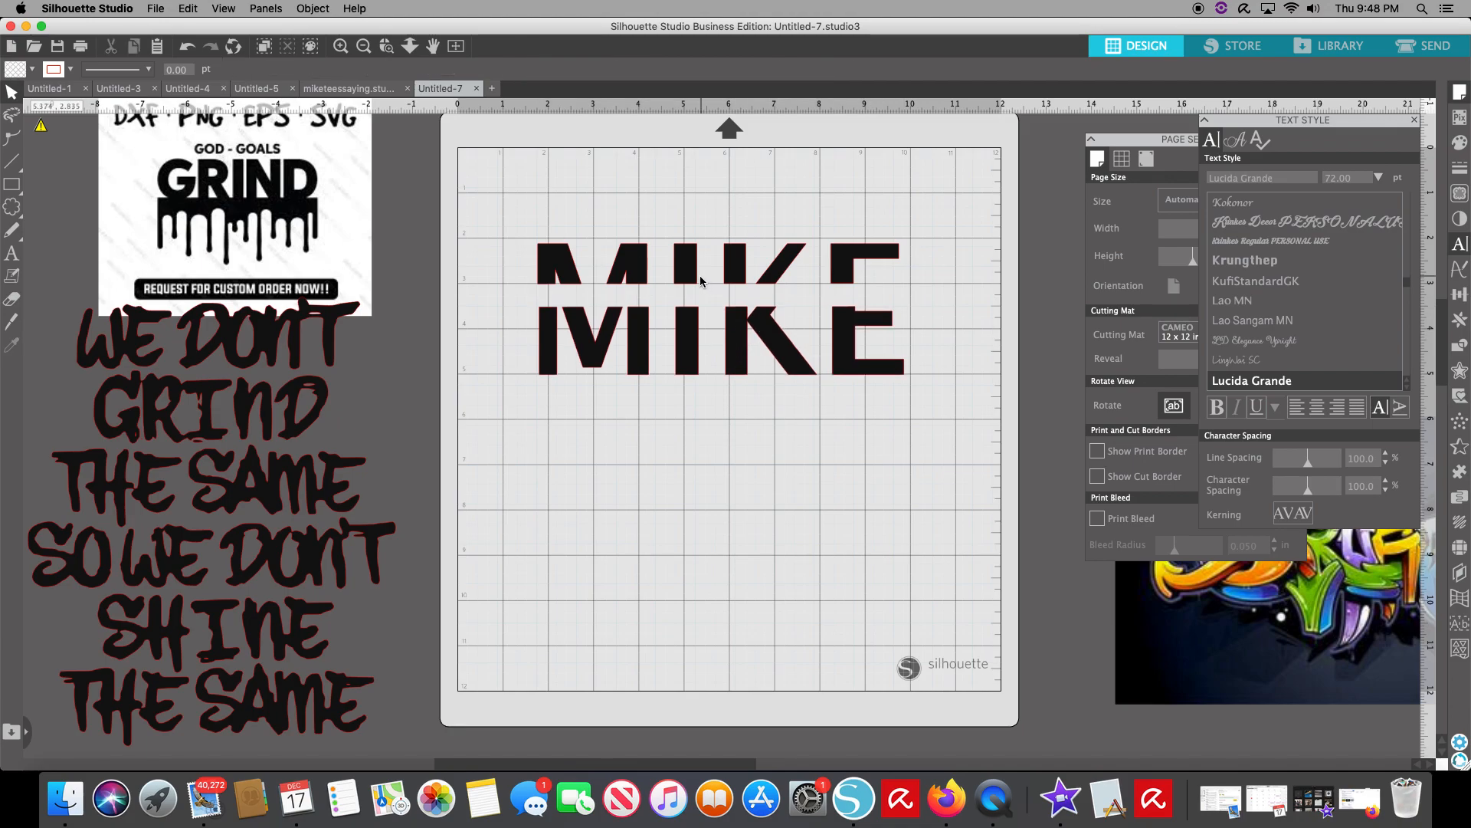
click(693, 335)
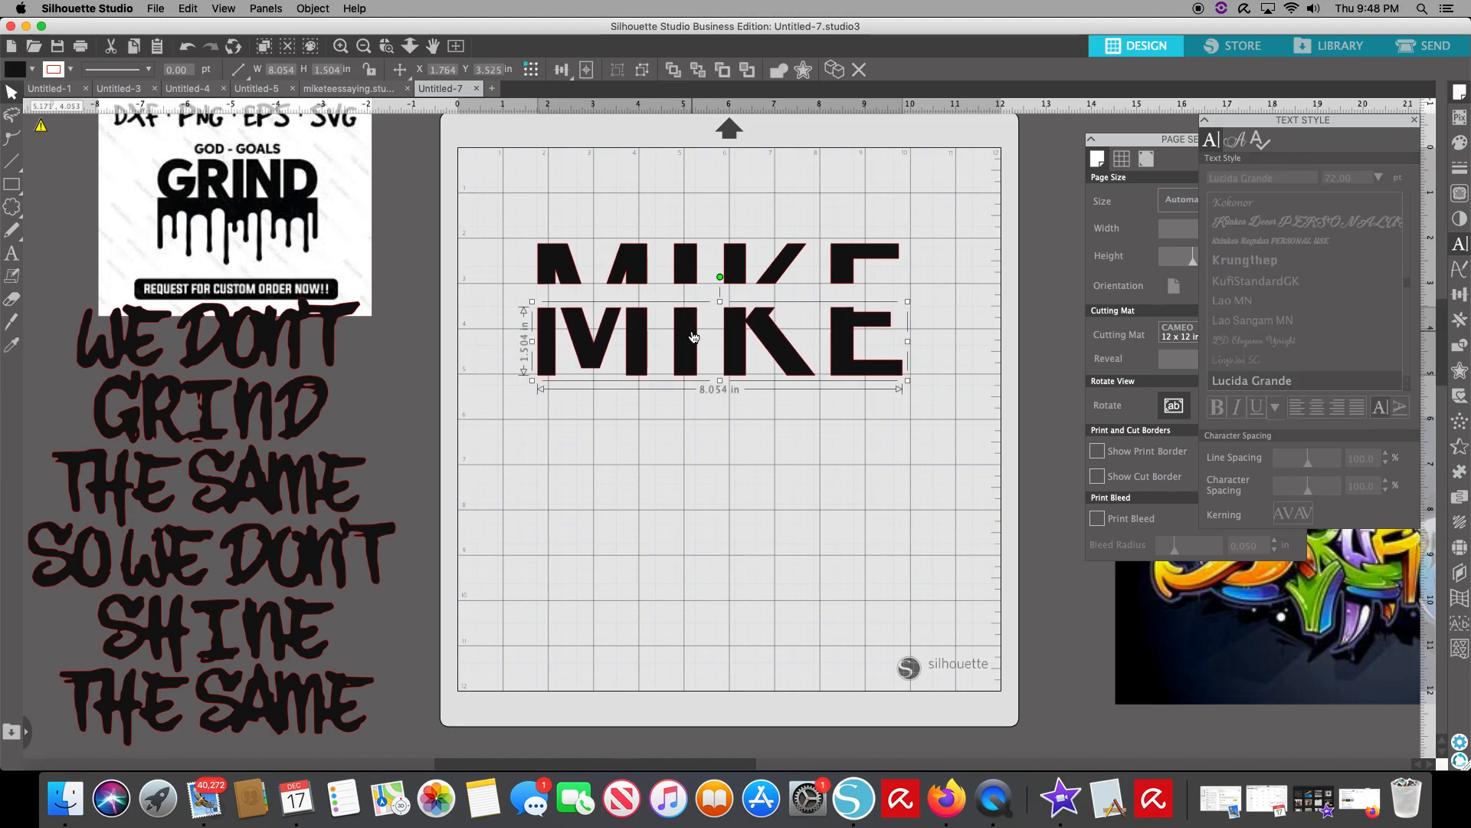
click(549, 452)
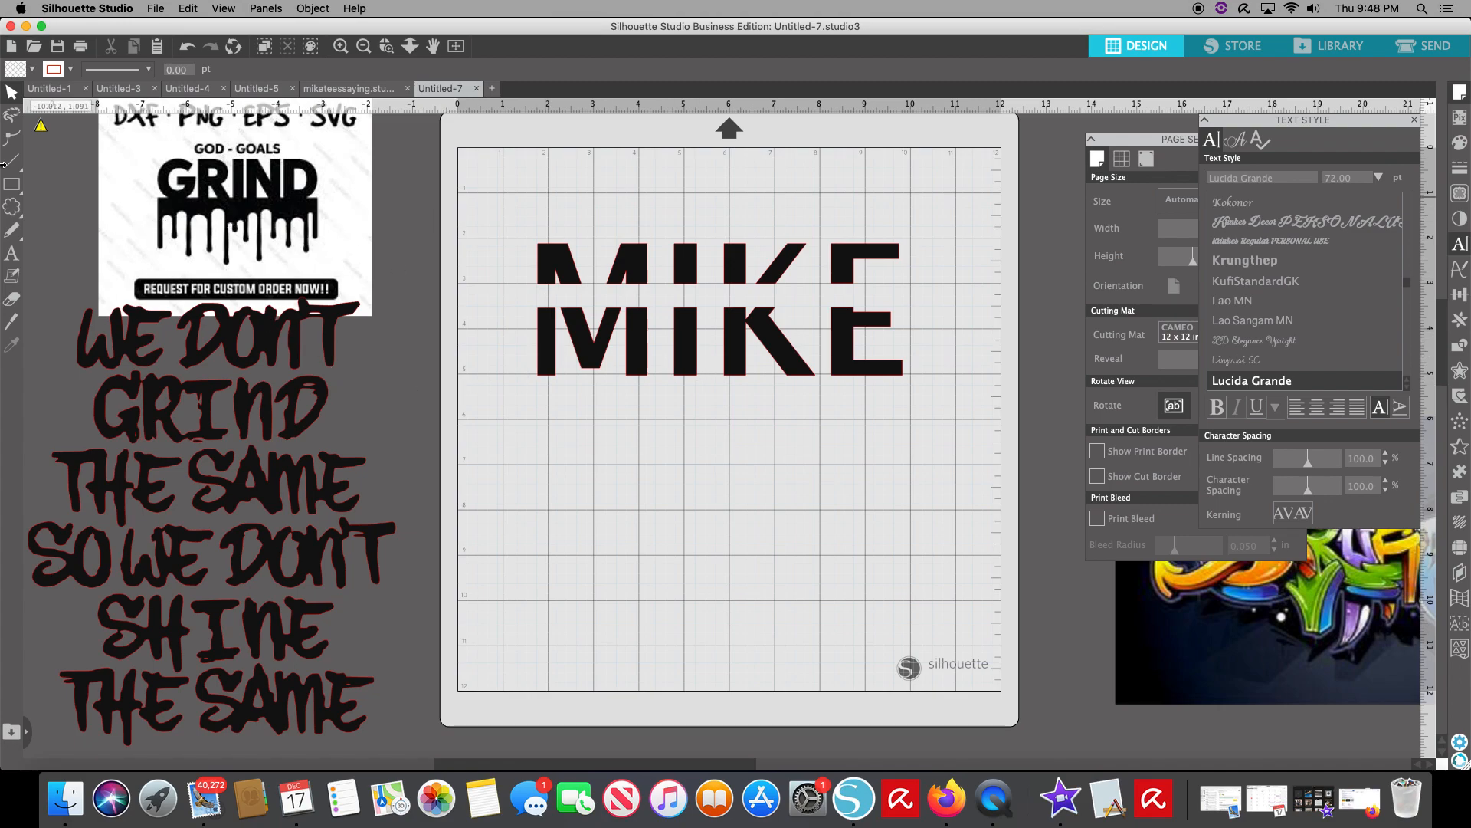
Step: Draw a rectangle about 7.02 in wide and 0.49 in high in the gap between the upper and lower letter parts
click(10, 187)
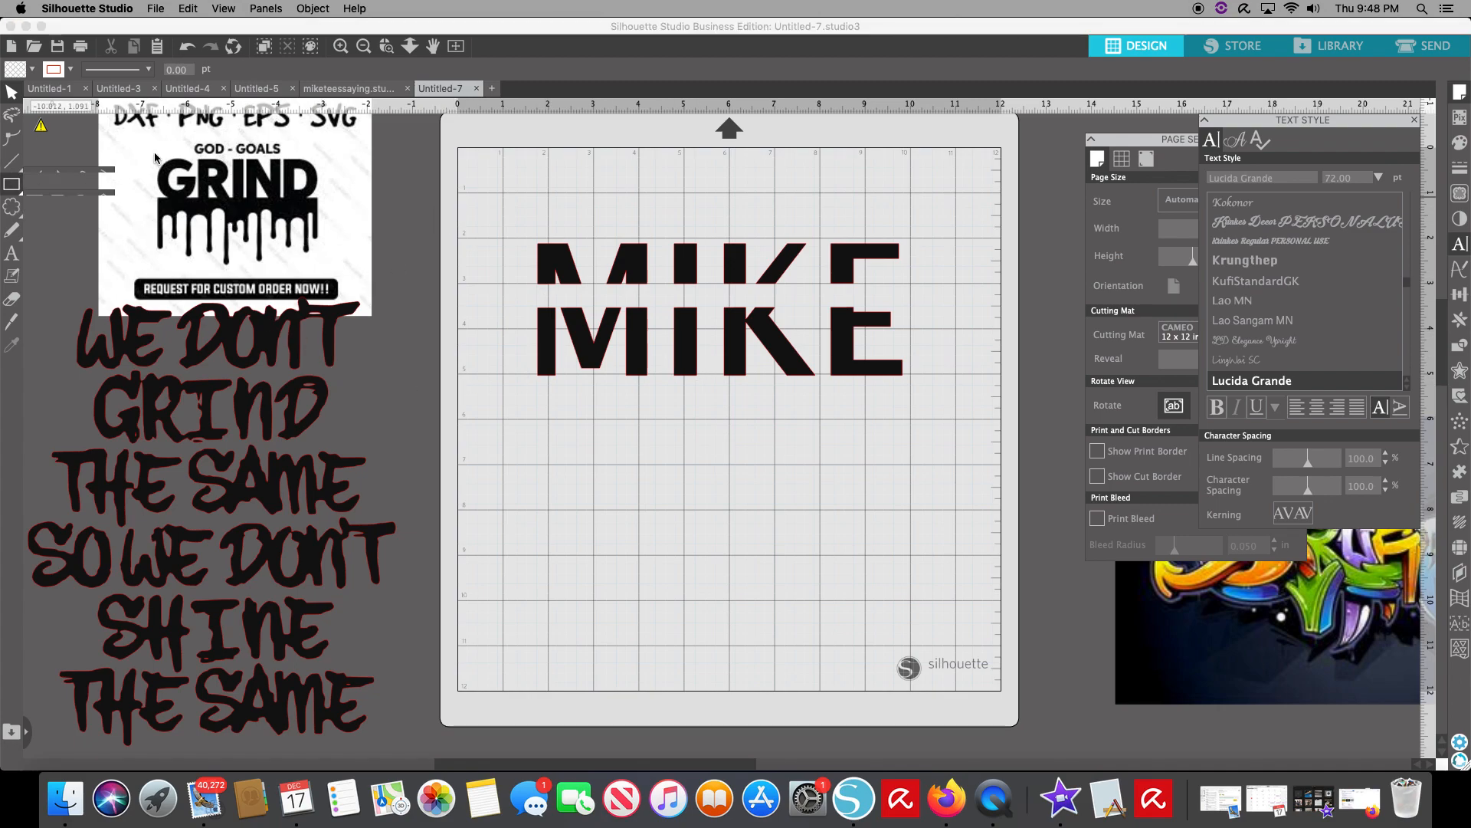
mouse_move(14, 167)
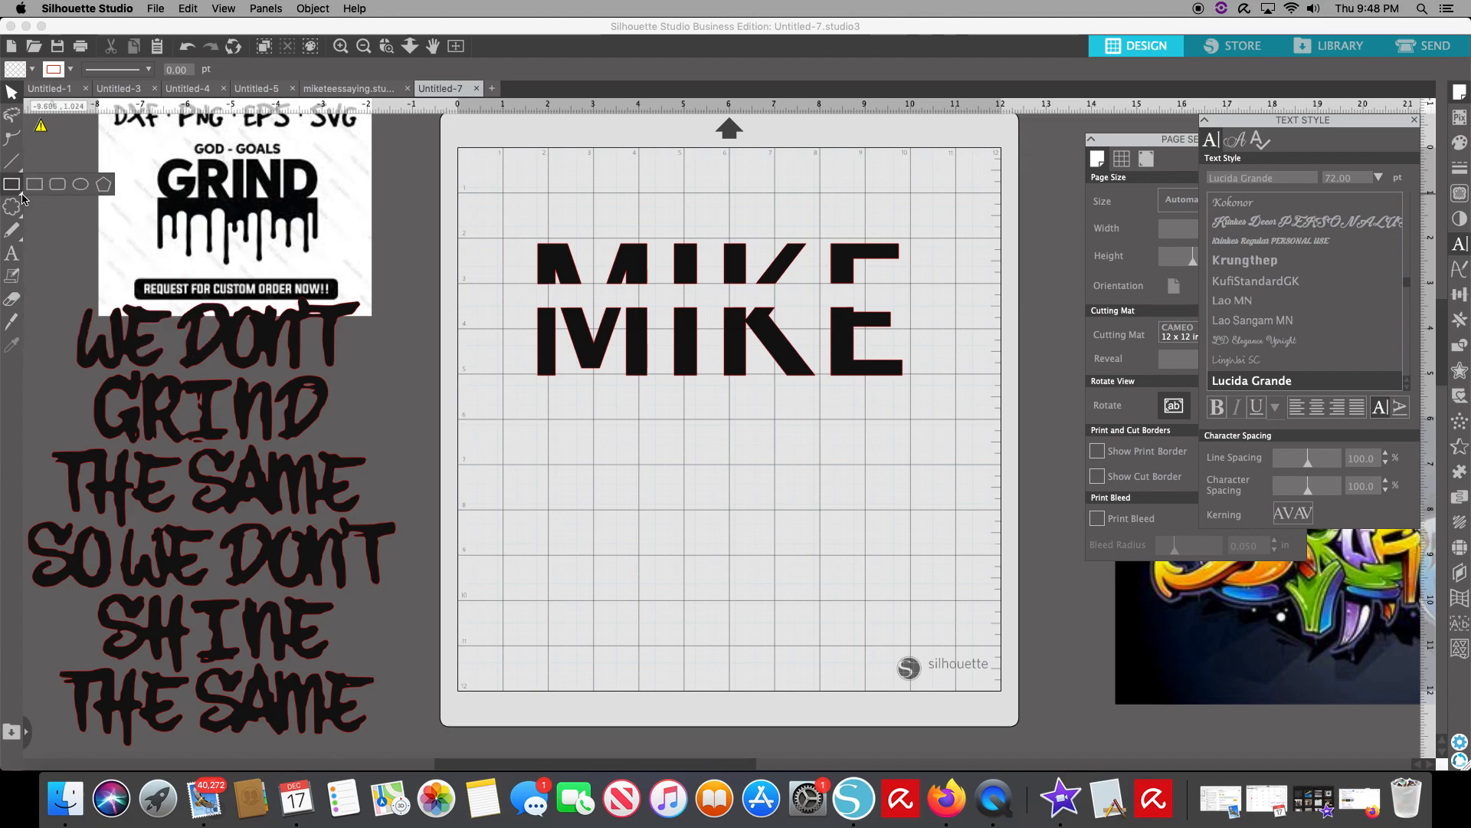
click(32, 190)
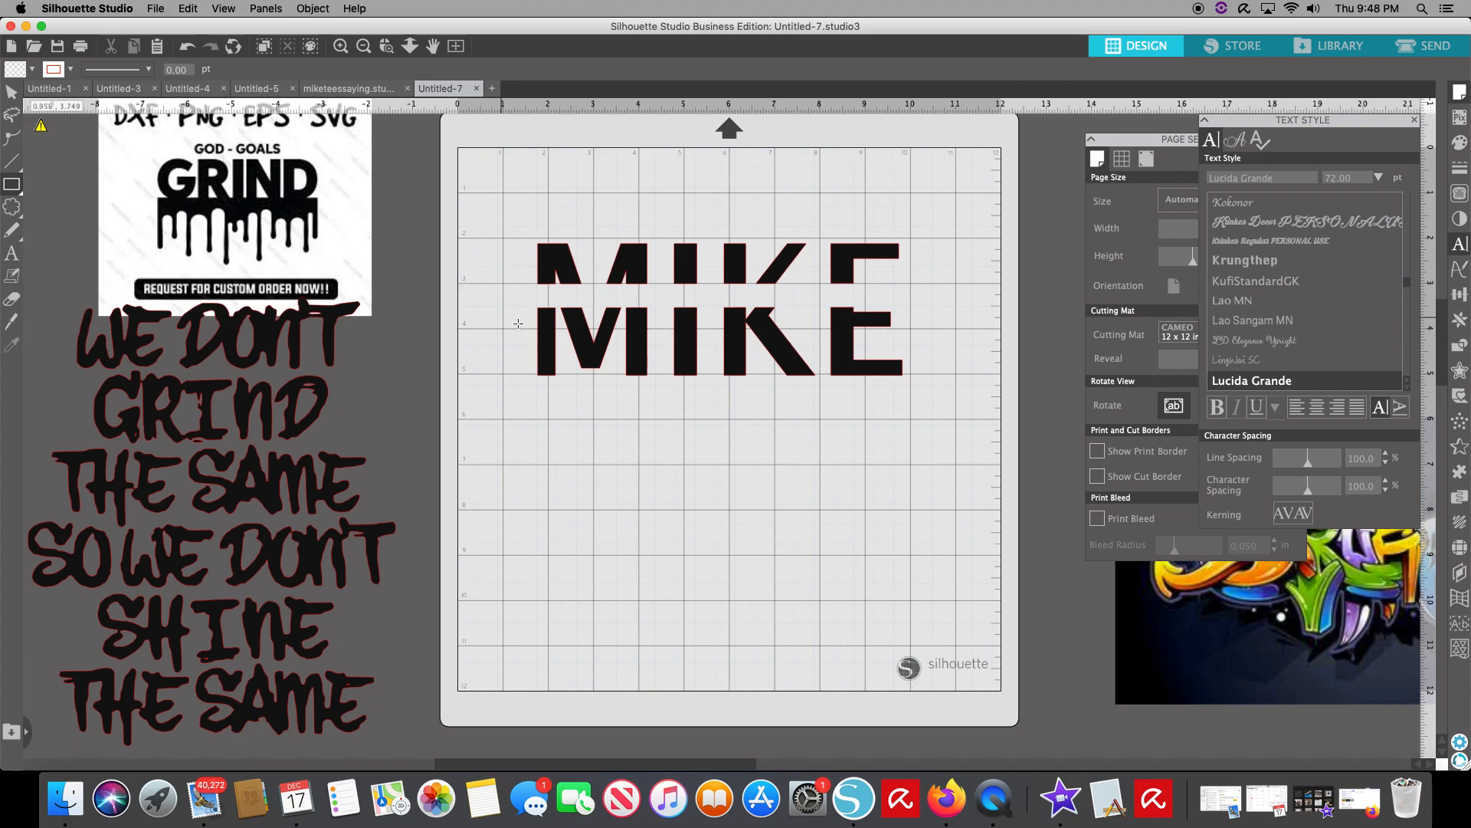
drag(536, 308, 855, 285)
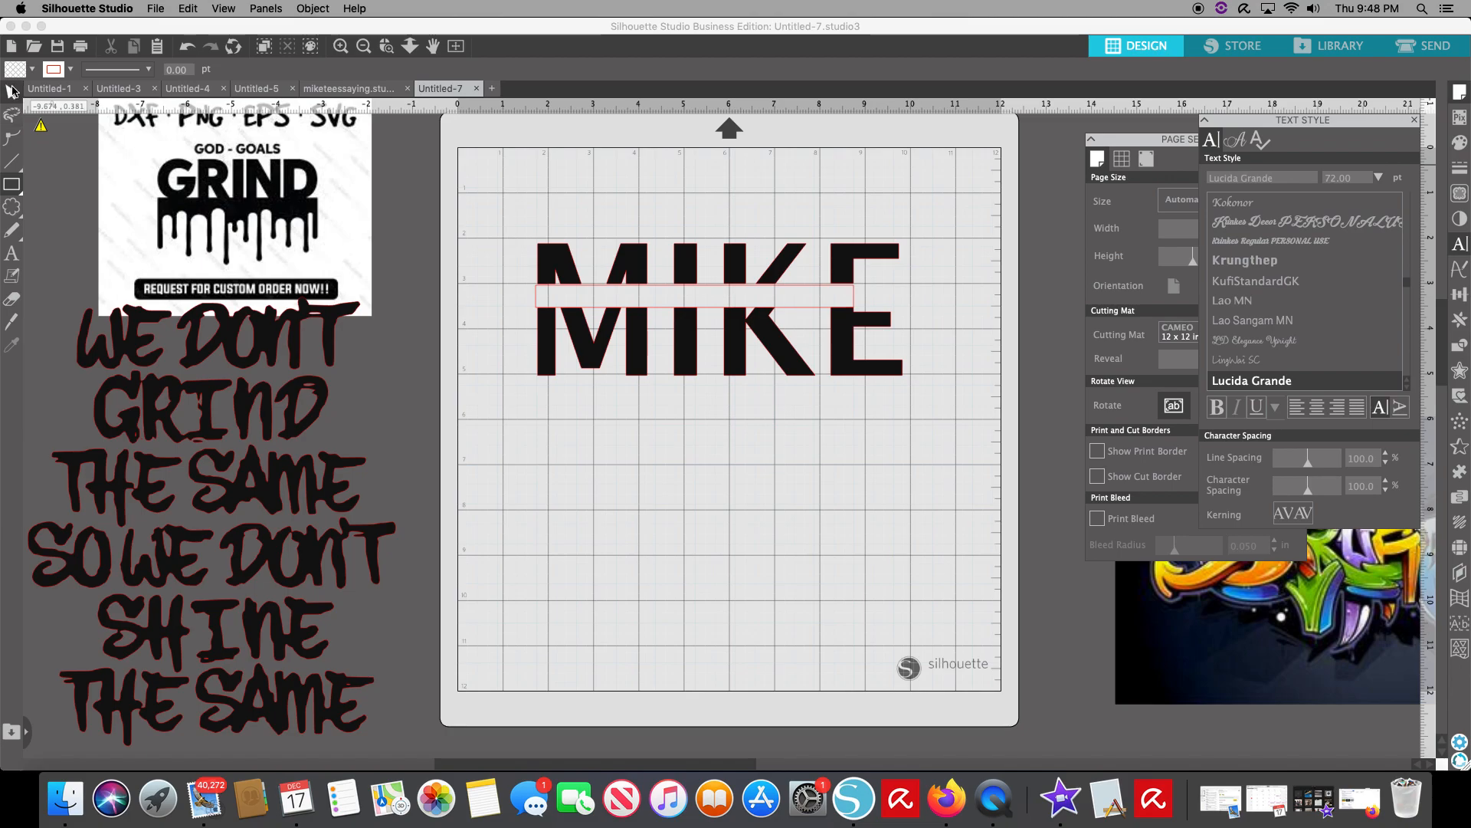
click(10, 92)
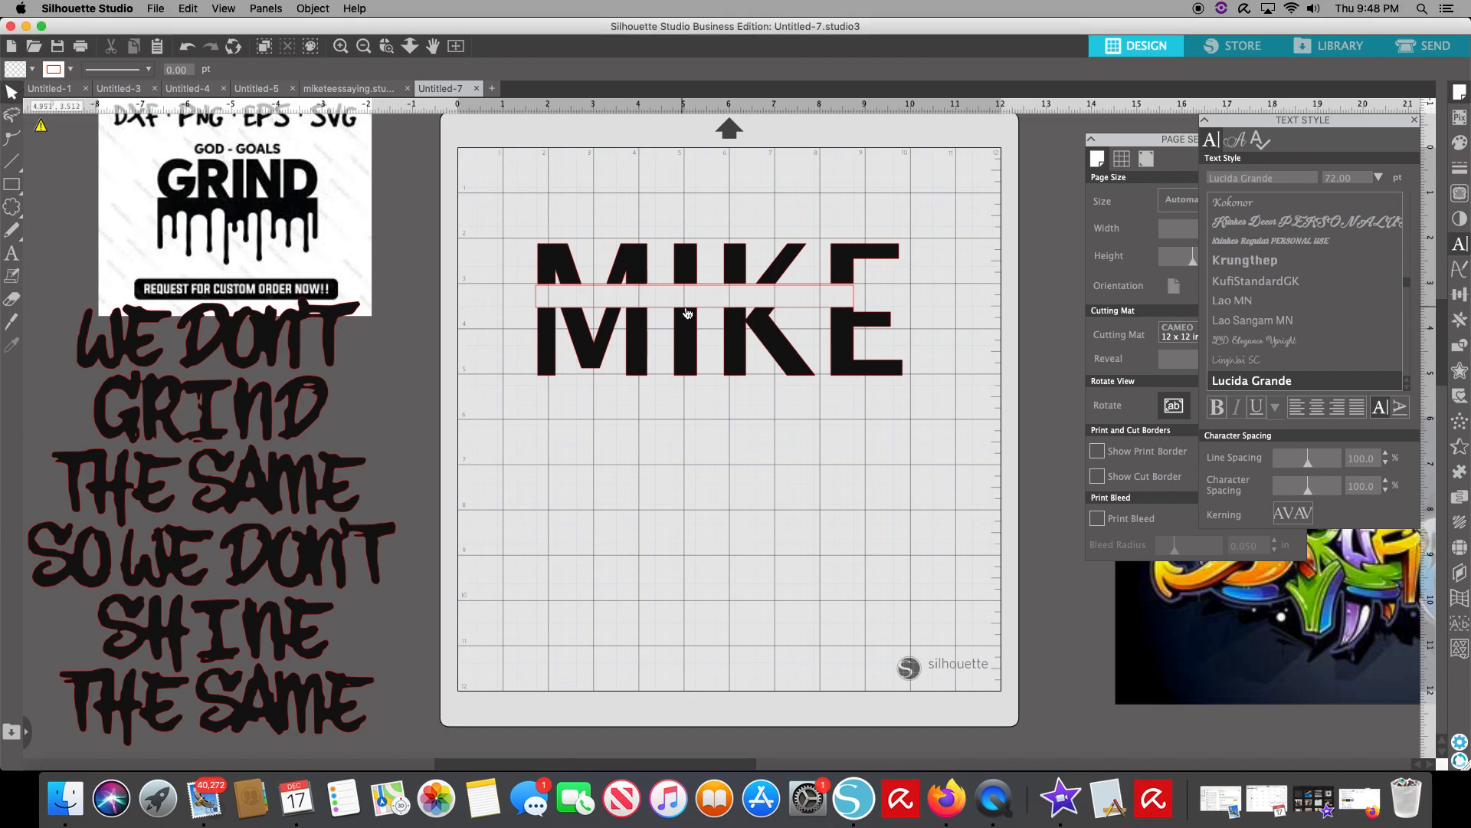
Step: Fill the rectangle in the gap with red
click(664, 289)
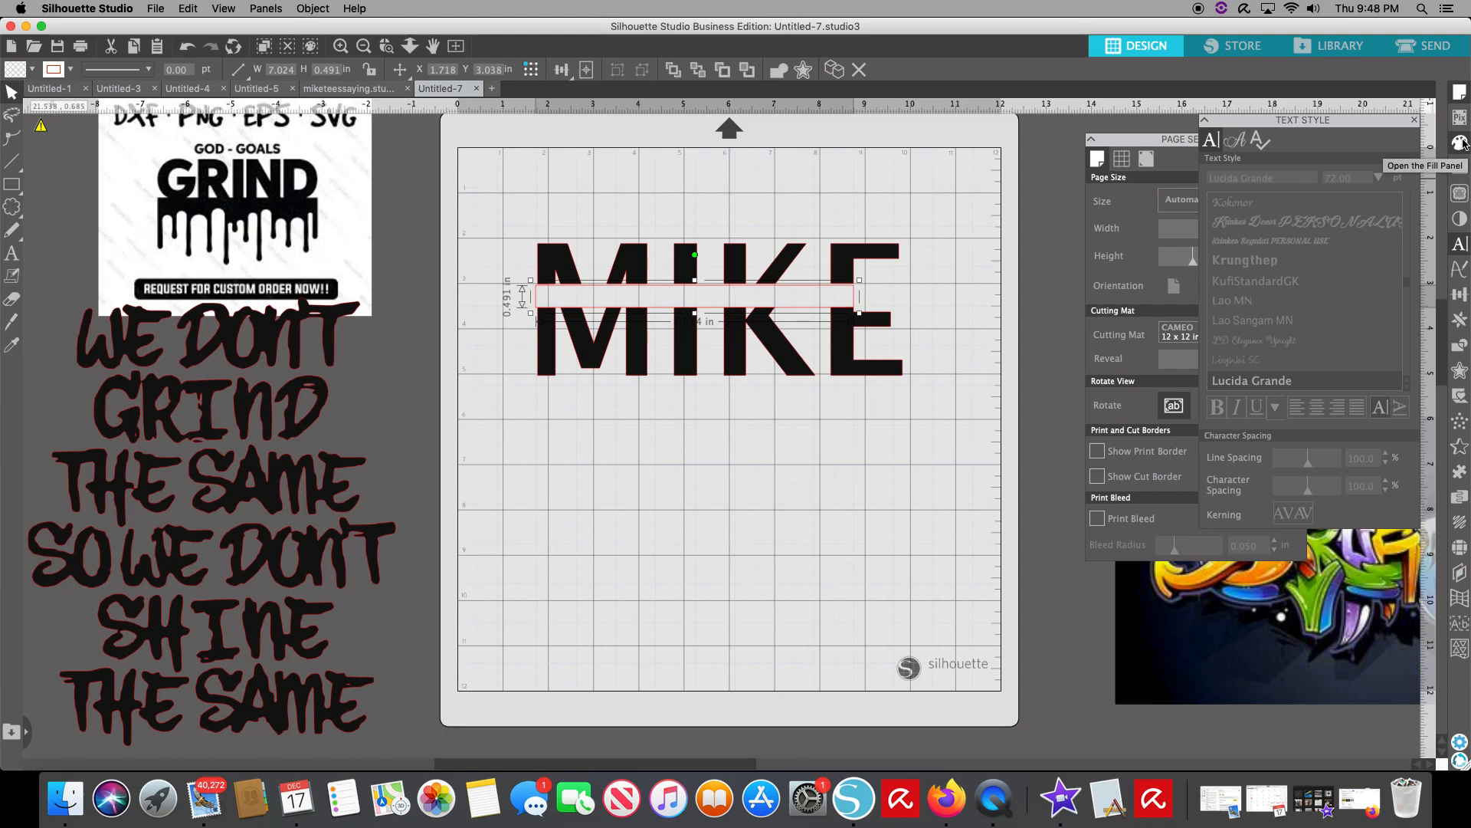
click(1459, 142)
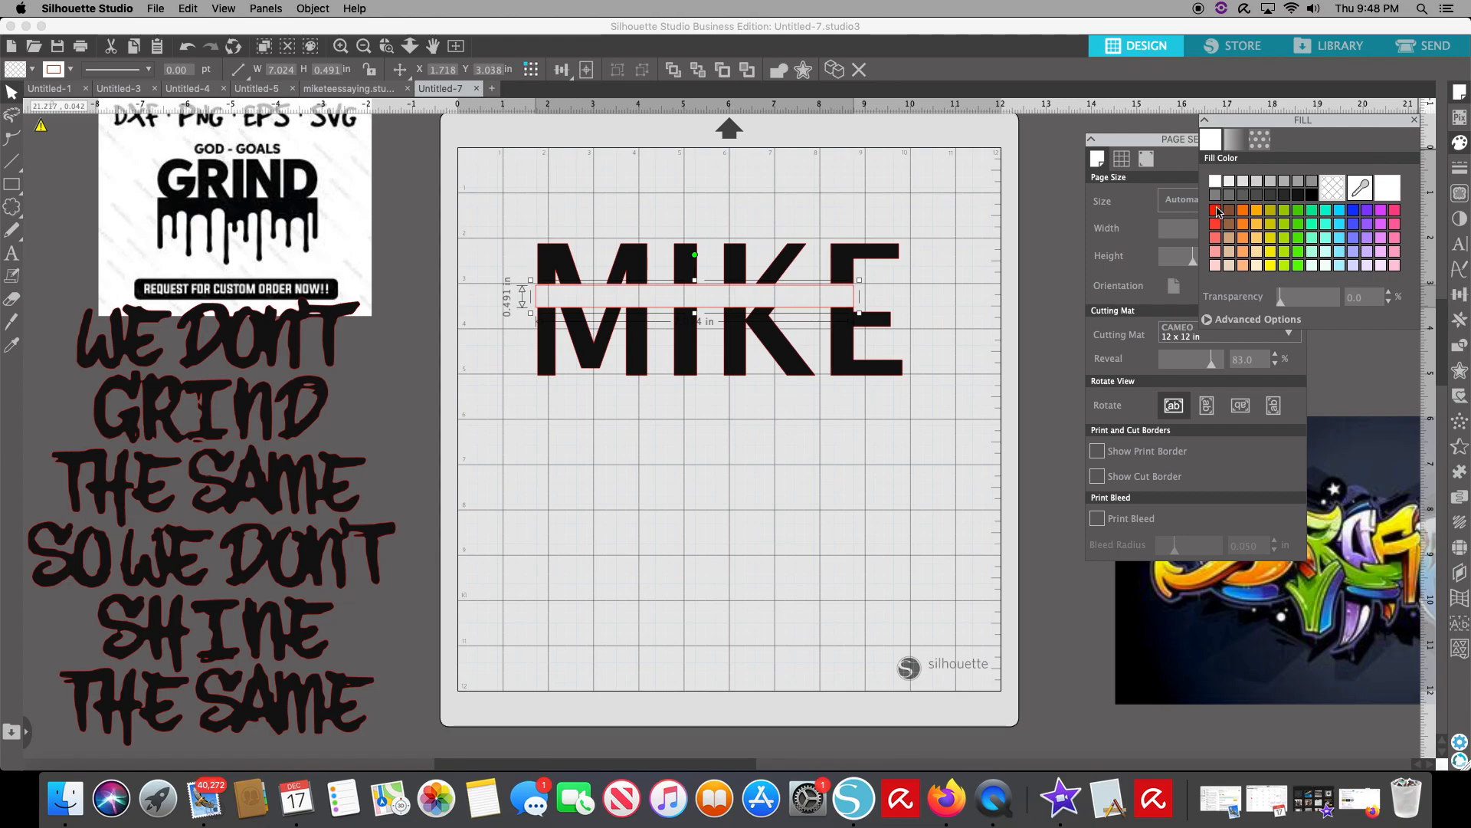
click(1216, 210)
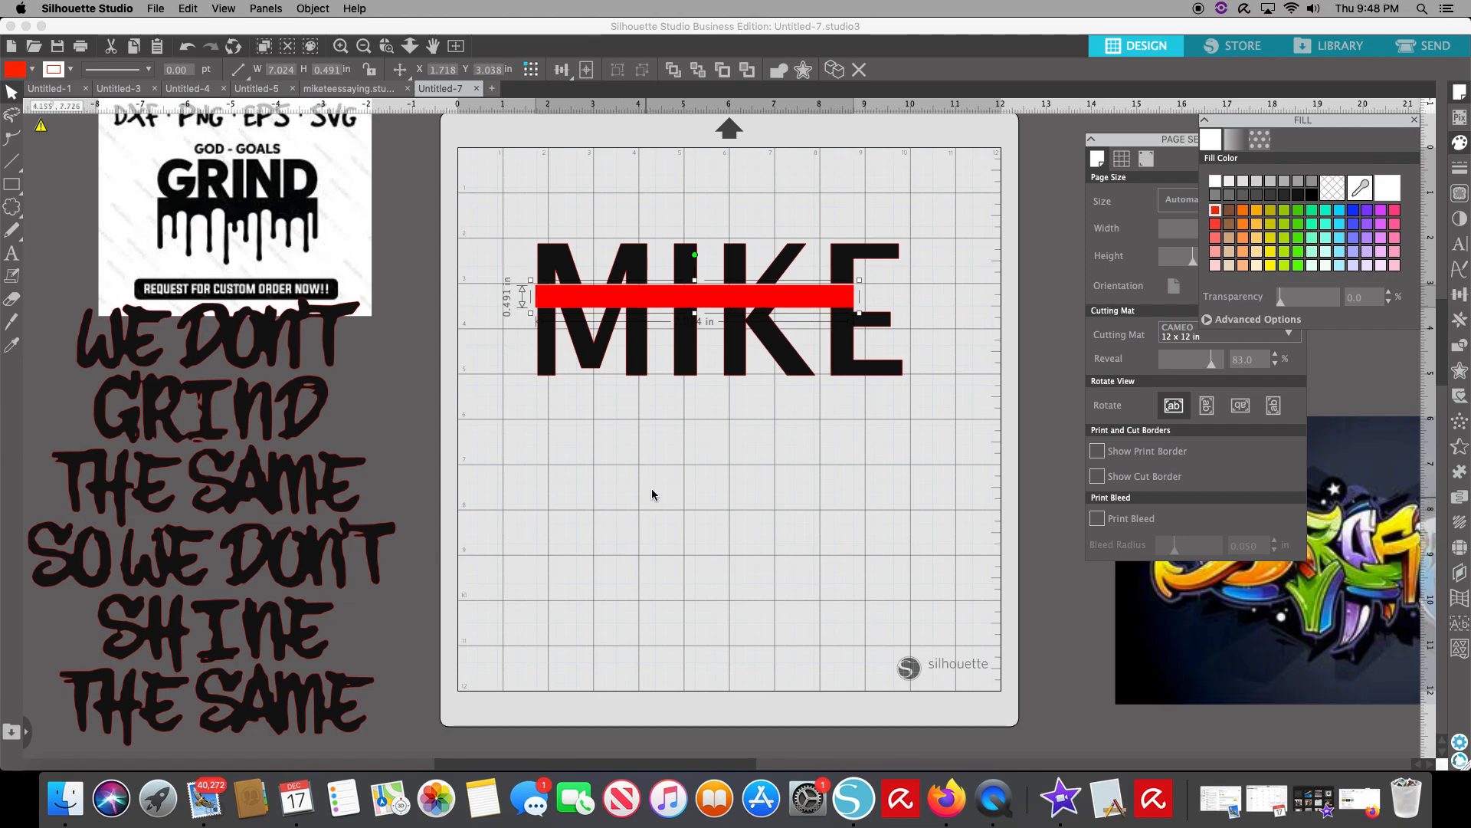
click(654, 458)
Step: Move the red bar out of the gap and place it below the letters
click(622, 275)
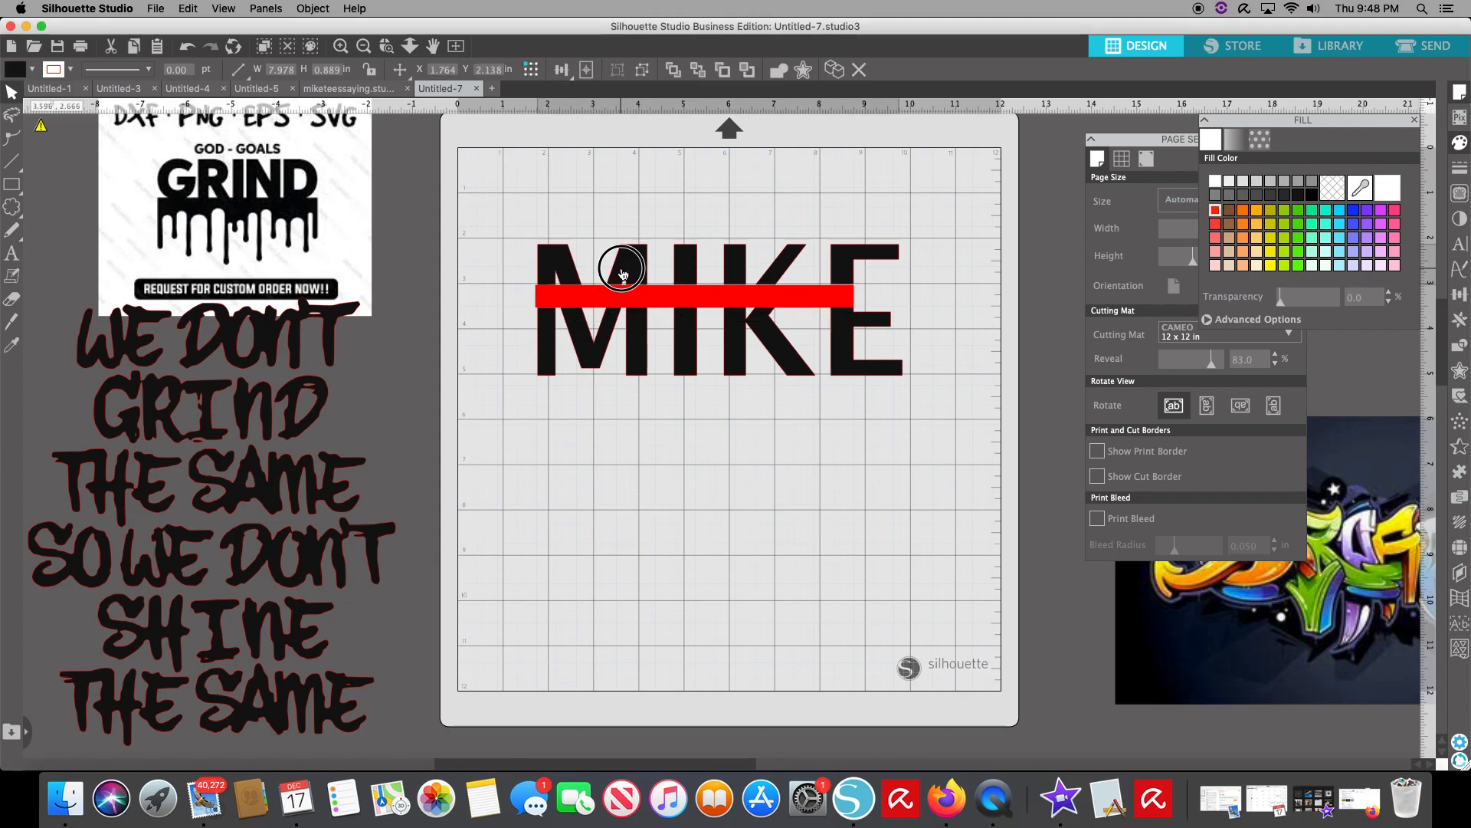
click(676, 352)
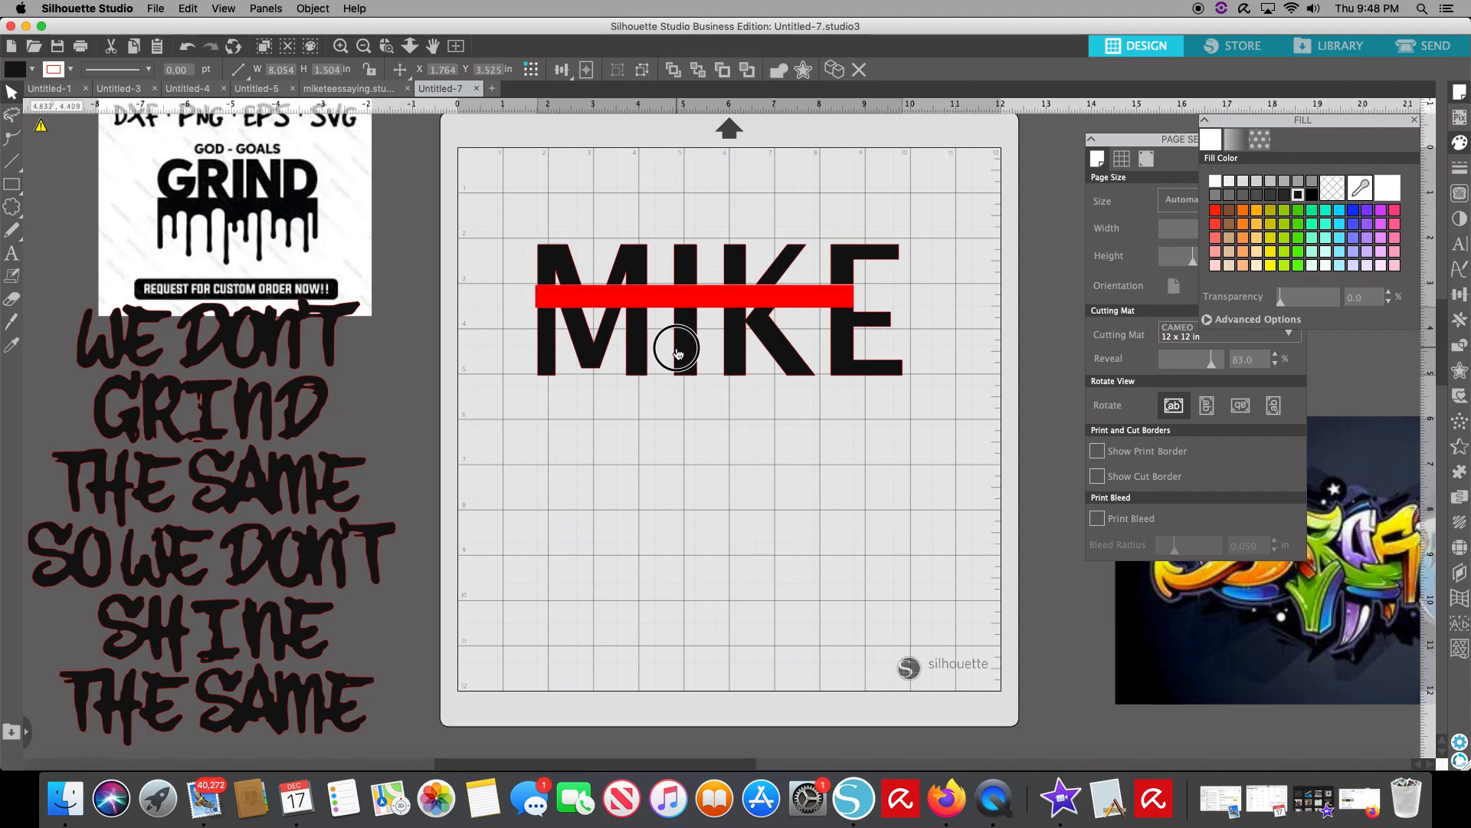
click(822, 469)
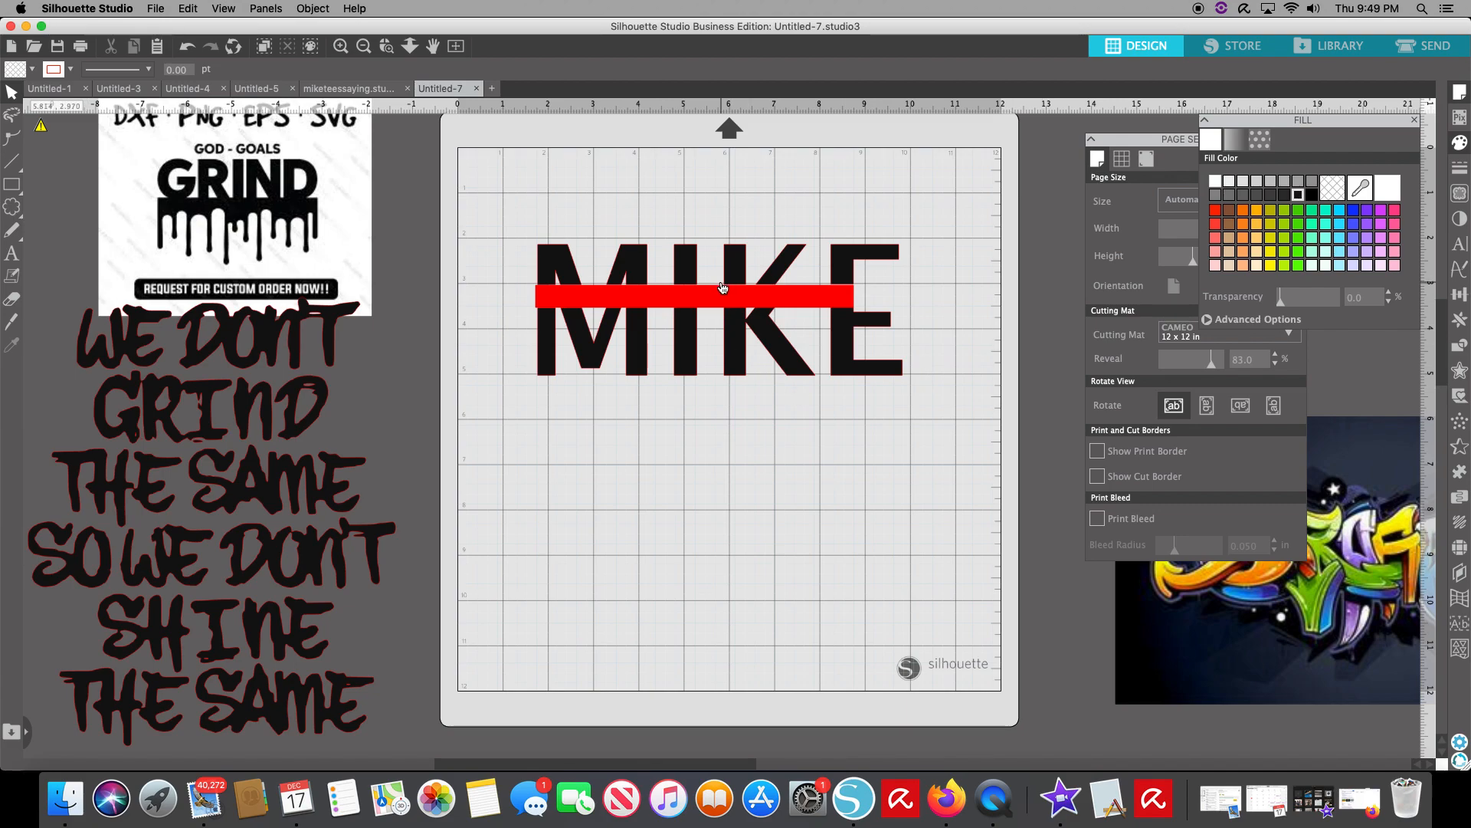
drag(720, 295, 716, 451)
click(652, 370)
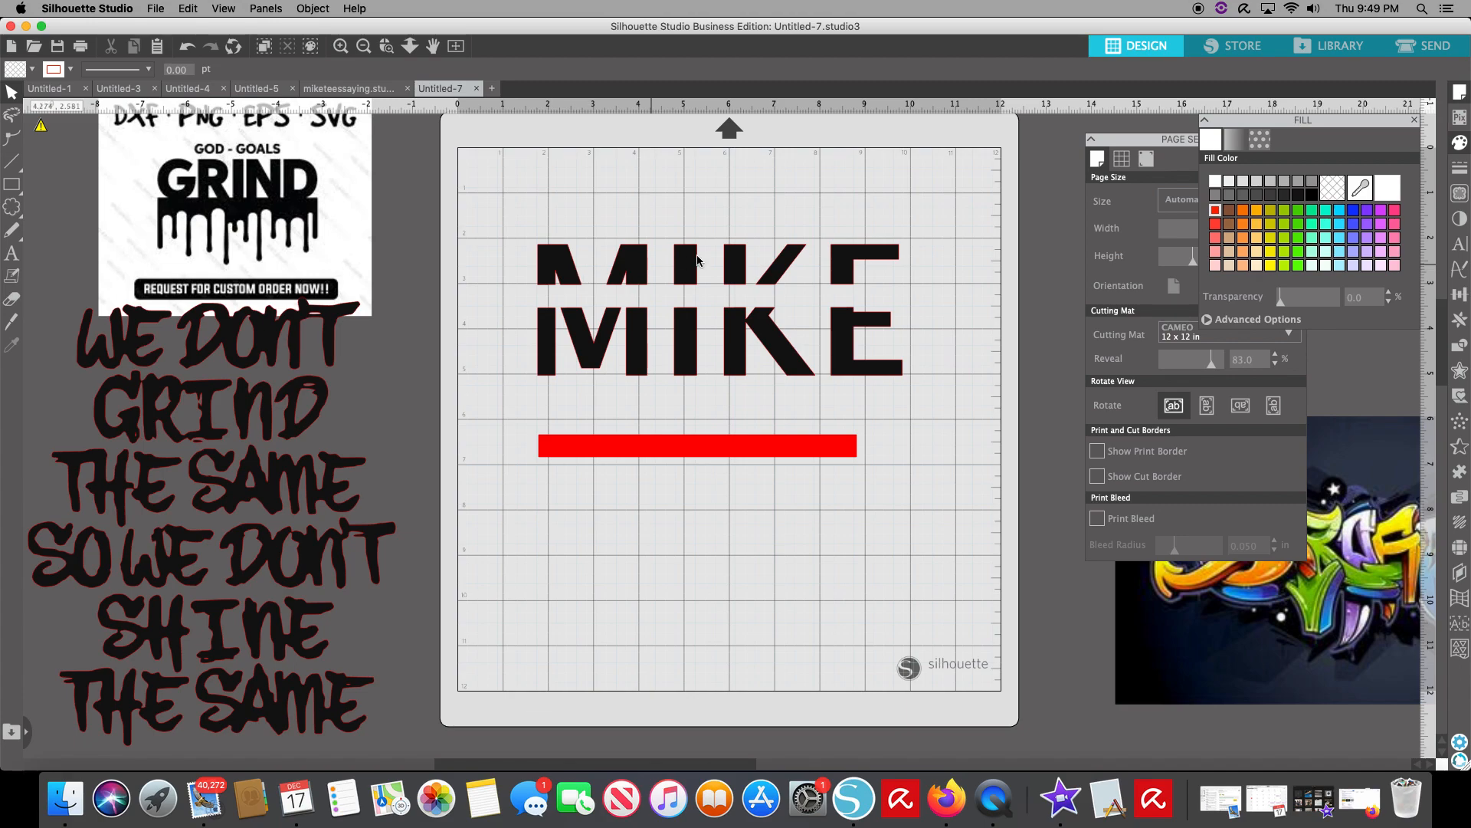
Step: Nudge the lower letter part up slightly to a Y position of 3.475 in to narrow the gap
click(526, 240)
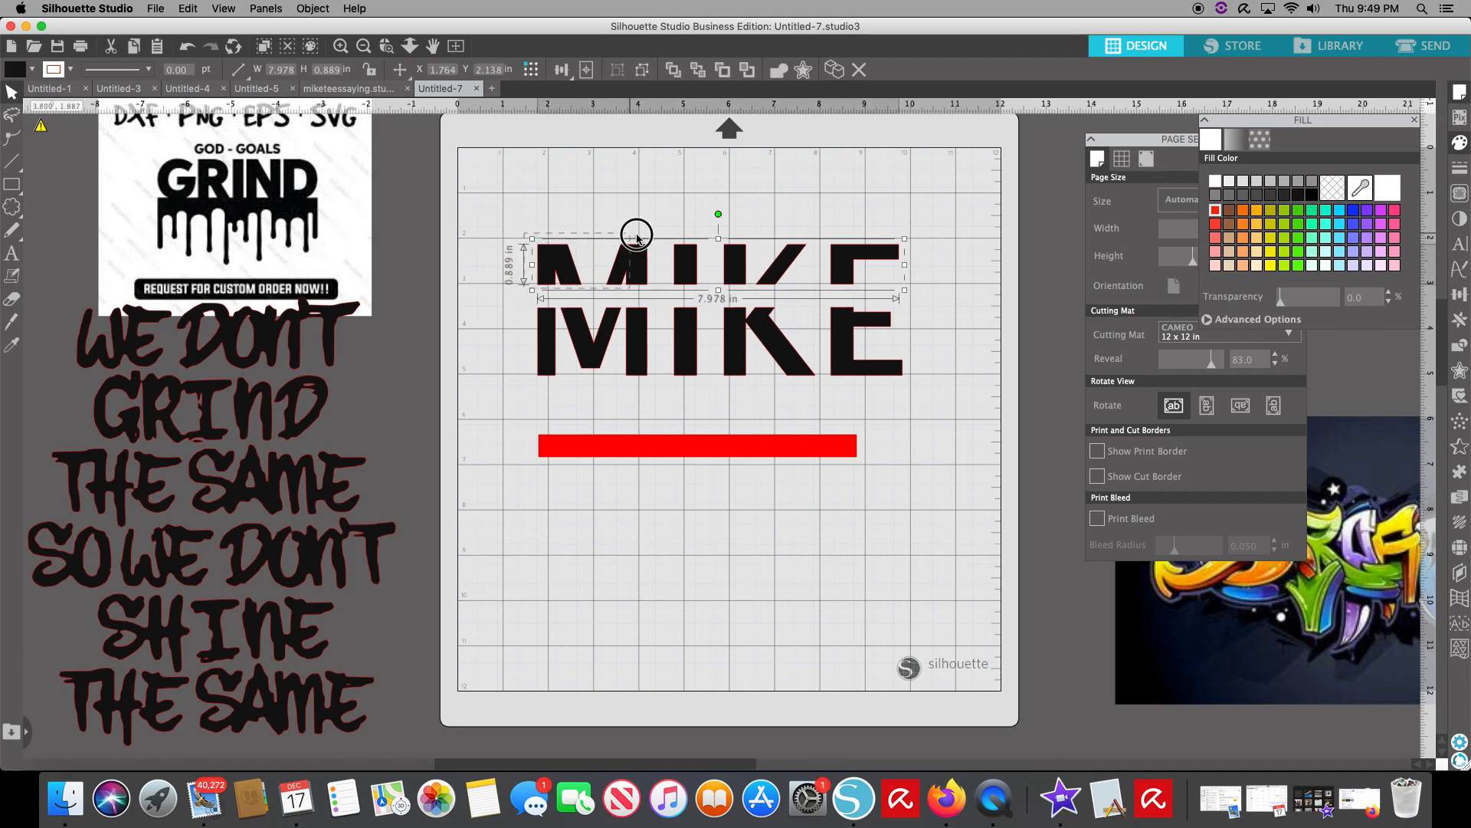
click(526, 388)
click(647, 312)
click(909, 302)
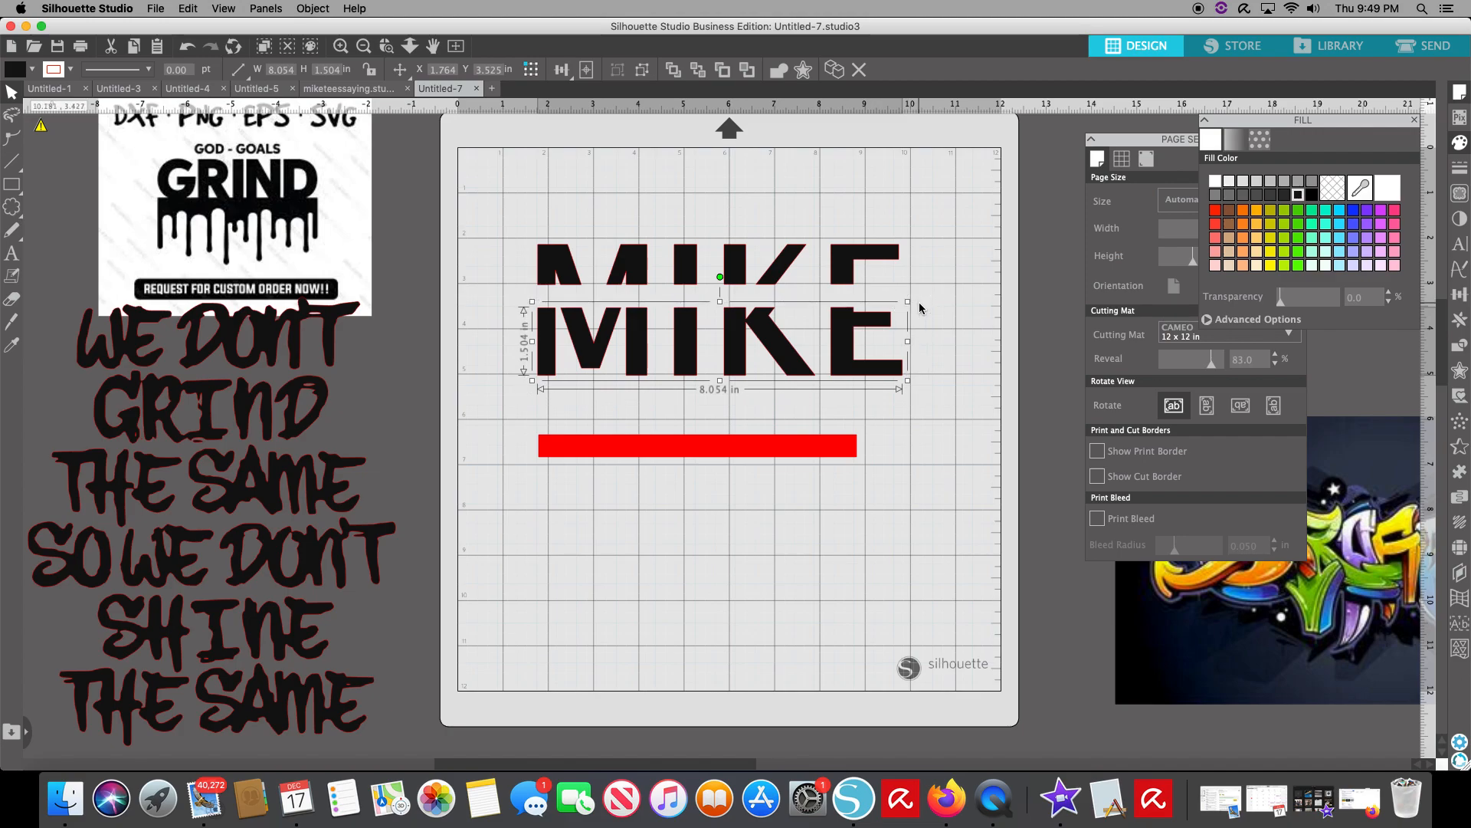
click(651, 384)
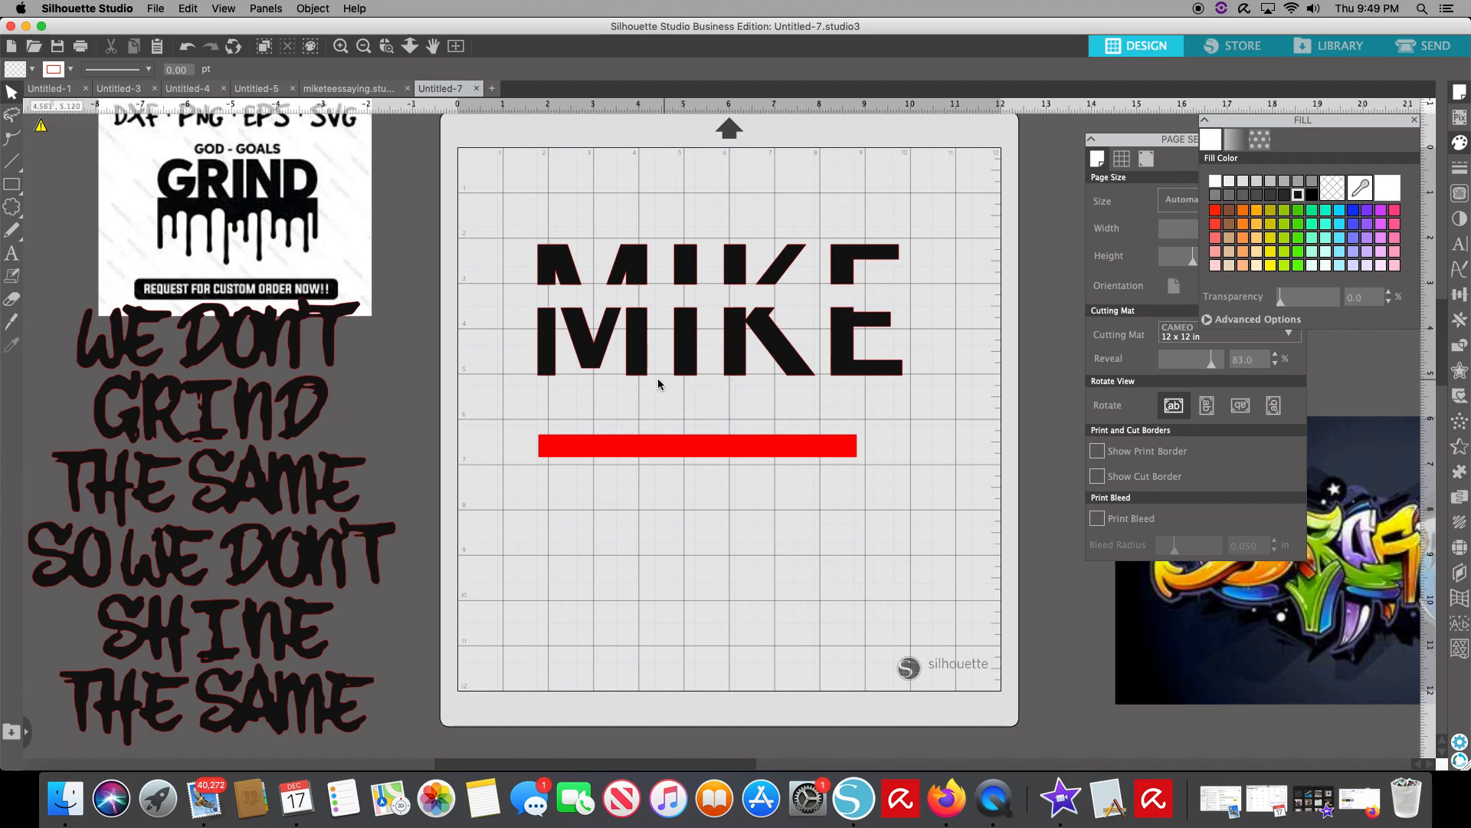
click(636, 374)
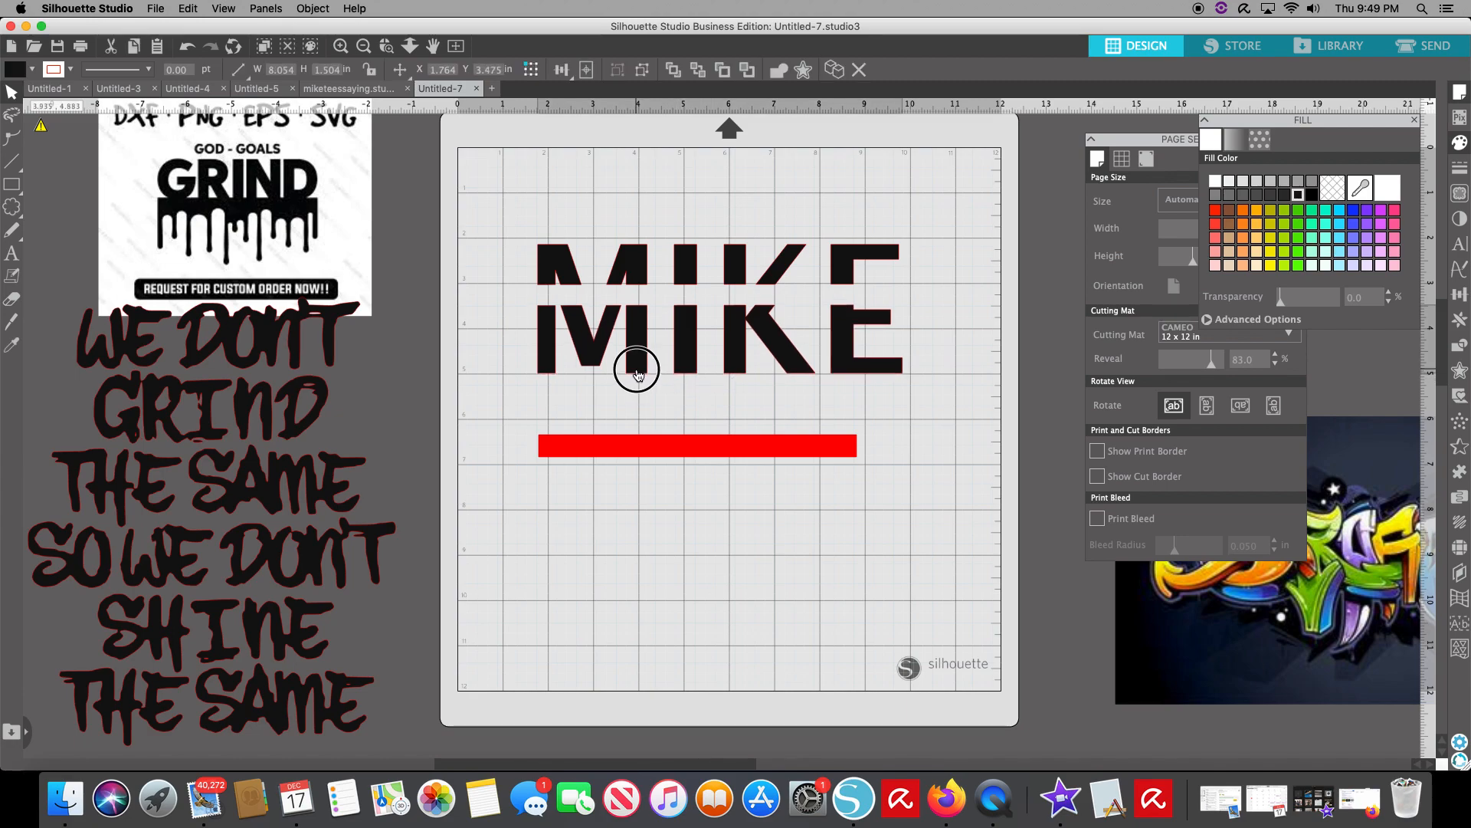
click(637, 374)
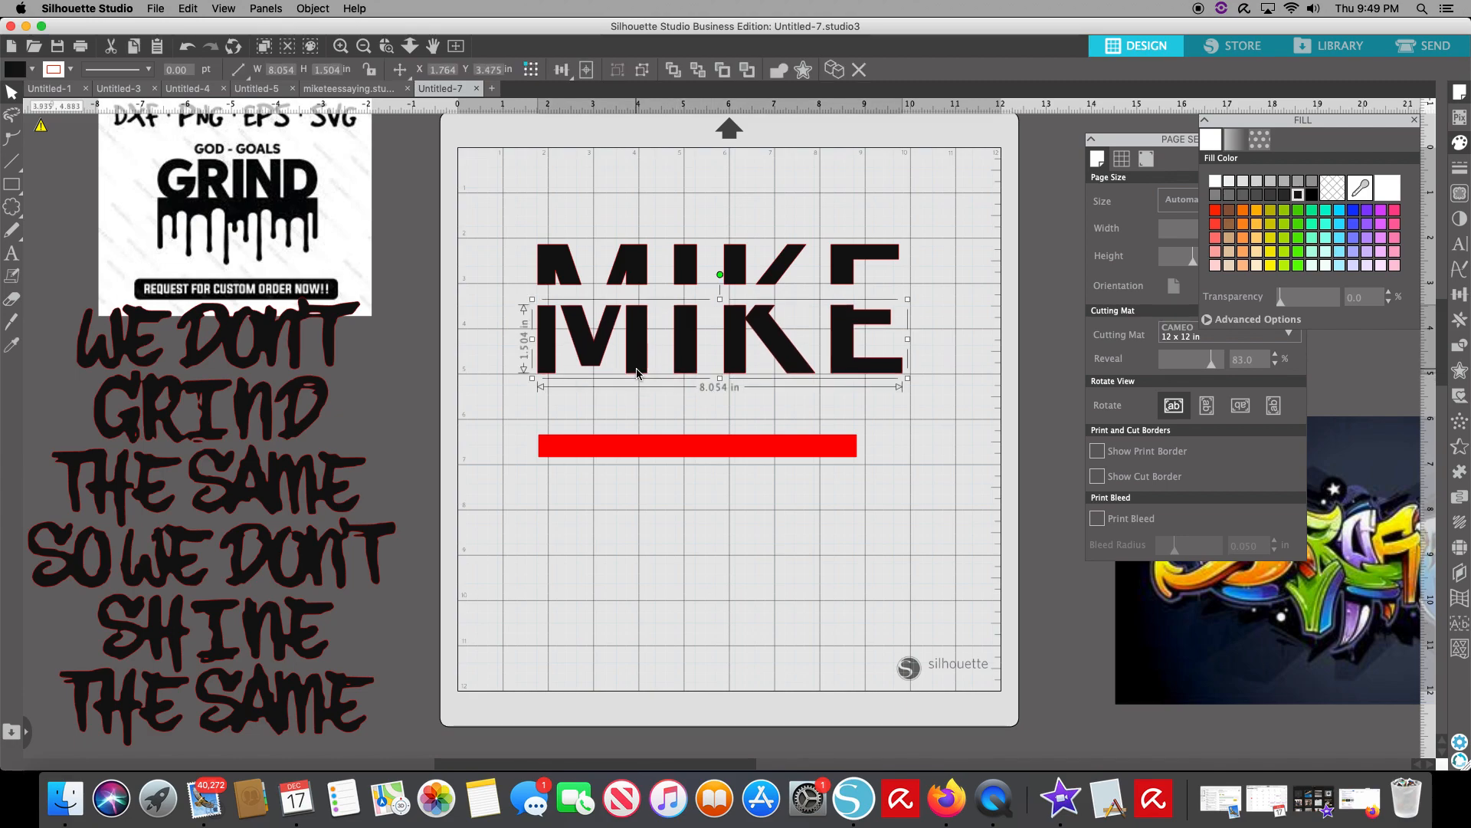
Step: Move the red bar back up into the gap between the upper and lower letter parts
click(761, 285)
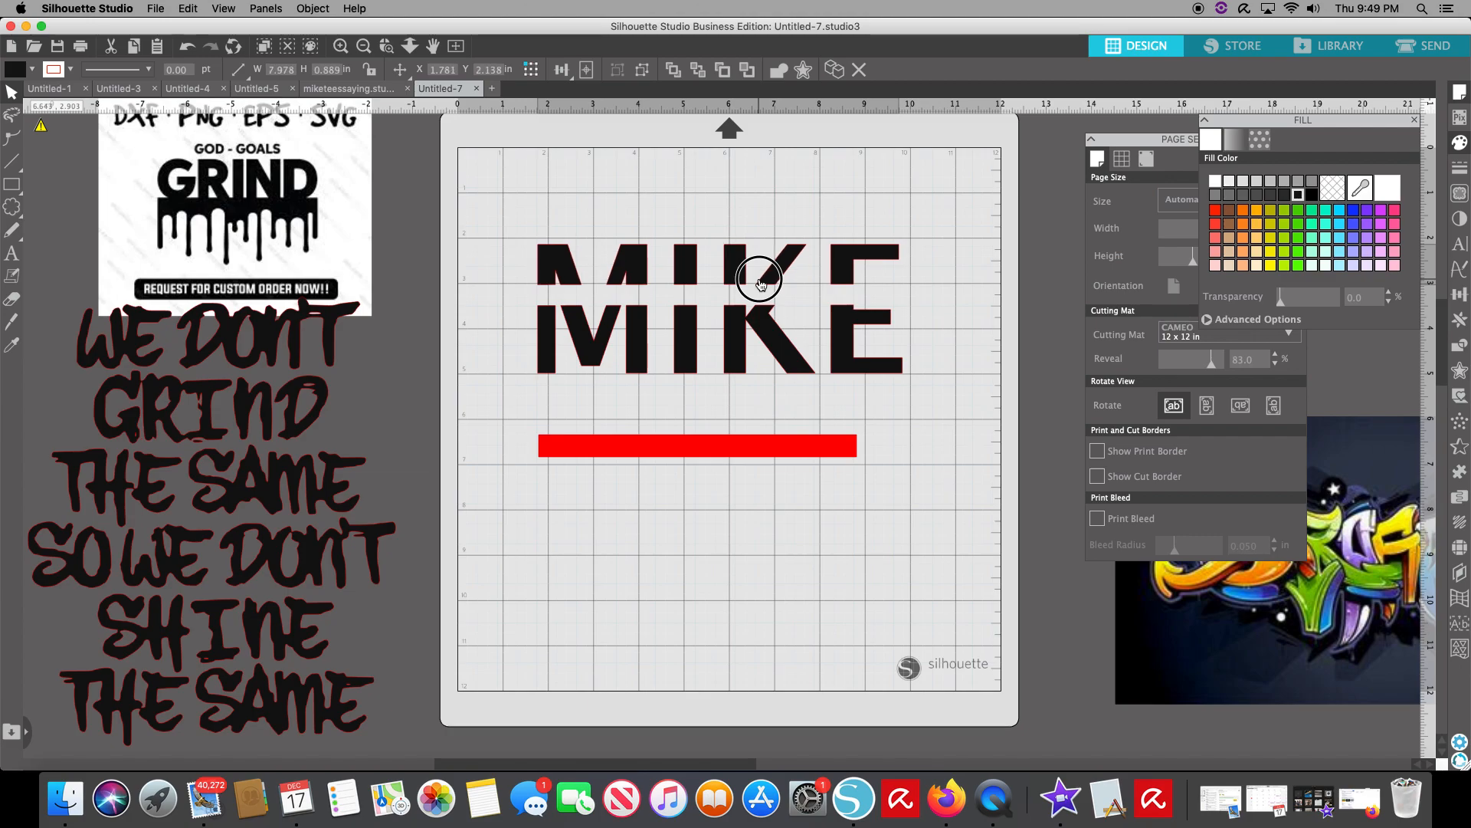
click(745, 495)
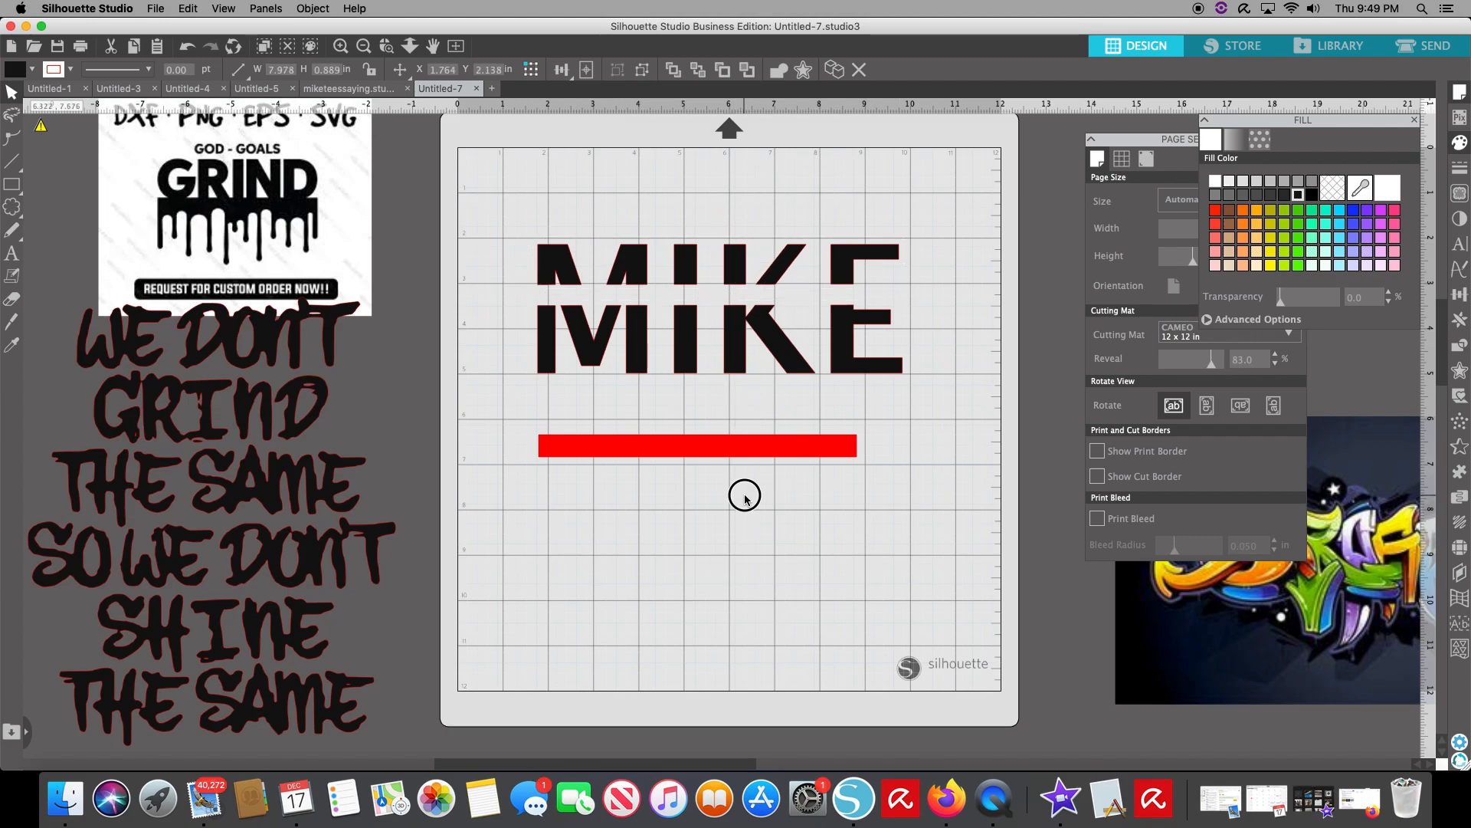
drag(728, 439, 728, 305)
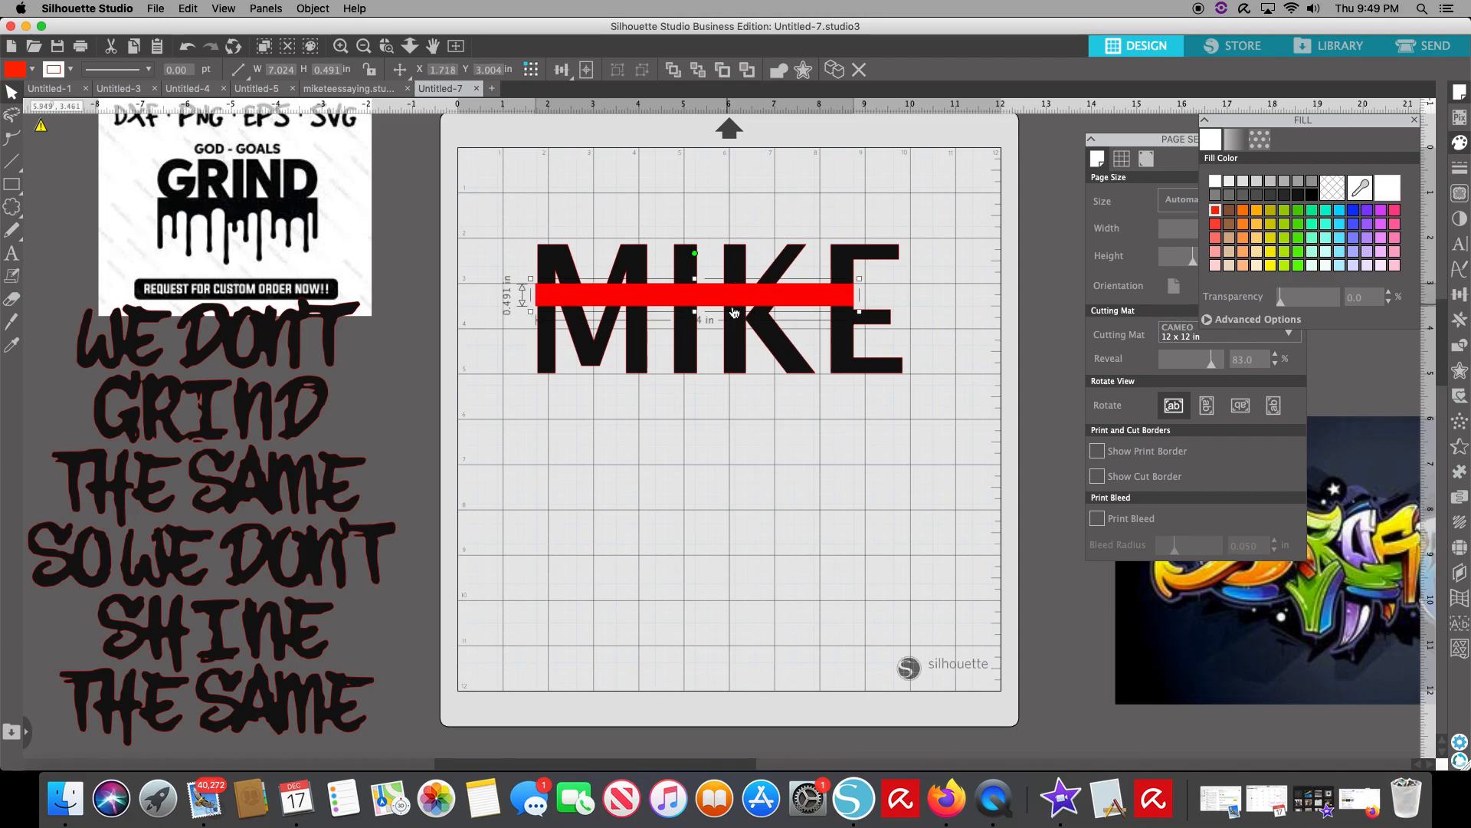